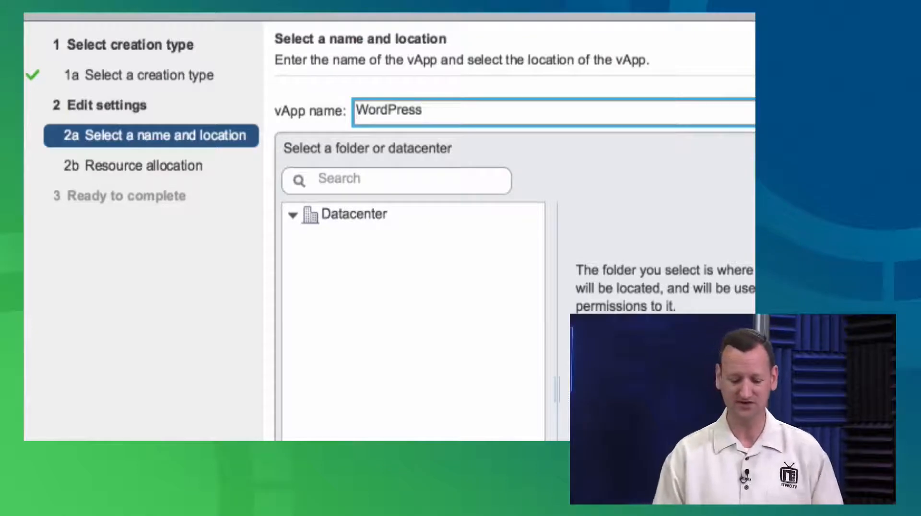
{"action": "key", "text": "BackSpace"}
{"action": "key", "text": "BackSpace"}
{"action": "key", "text": "BackSpace"}
{"action": "key", "text": "BackSpace"}
{"action": "key", "text": "BackSpace"}
{"action": "key", "text": "BackSpace"}
{"action": "key", "text": "BackSpace"}
{"action": "key", "text": "BackSpace"}
{"action": "key", "text": "BackSpace"}
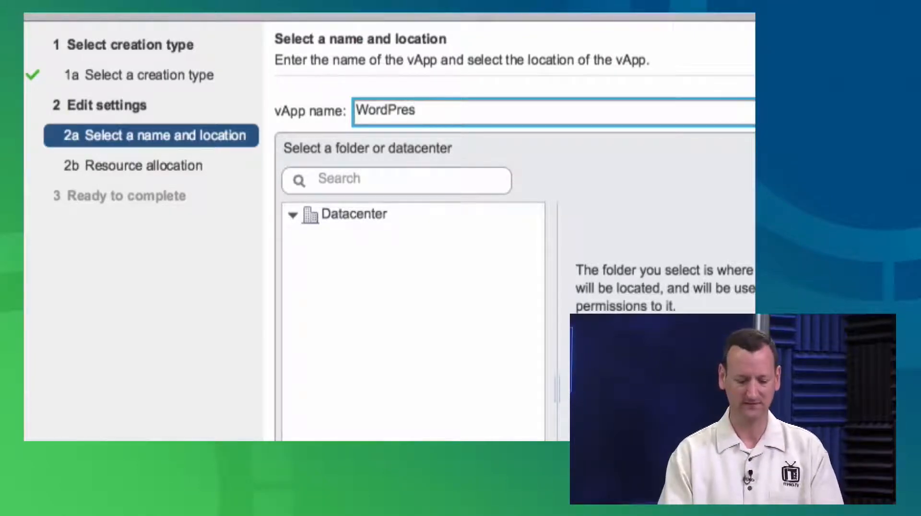
{"action": "type", "text": "lab.itpro.tv"}
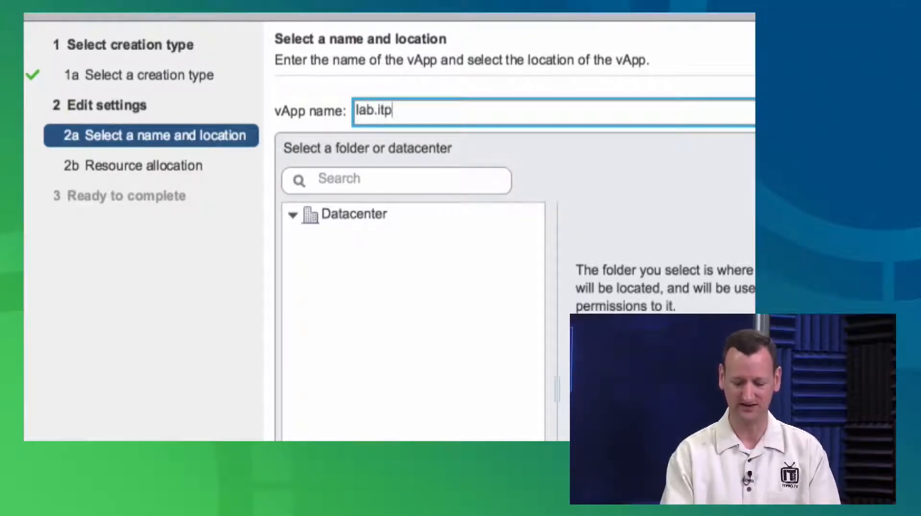
{"action": "key", "text": "BackSpace"}
{"action": "key", "text": "BackSpace"}
{"action": "key", "text": "BackSpace"}
{"action": "key", "text": "BackSpace"}
{"action": "key", "text": "BackSpace"}
{"action": "key", "text": "BackSpace"}
{"action": "key", "text": "BackSpace"}
{"action": "key", "text": "BackSpace"}
{"action": "key", "text": "BackSpace"}
{"action": "key", "text": "BackSpace"}
{"action": "key", "text": "BackSpace"}
{"action": "key", "text": "BackSpace"}
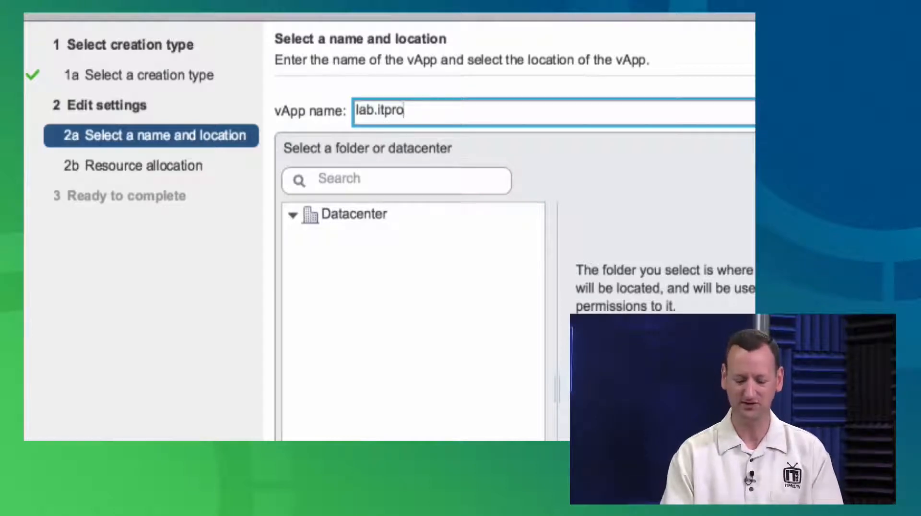
Create a vApp named WordPress in the Datacenter, keeping the default CPU and memory resource allocation
{"action": "type", "text": "WordPress"}
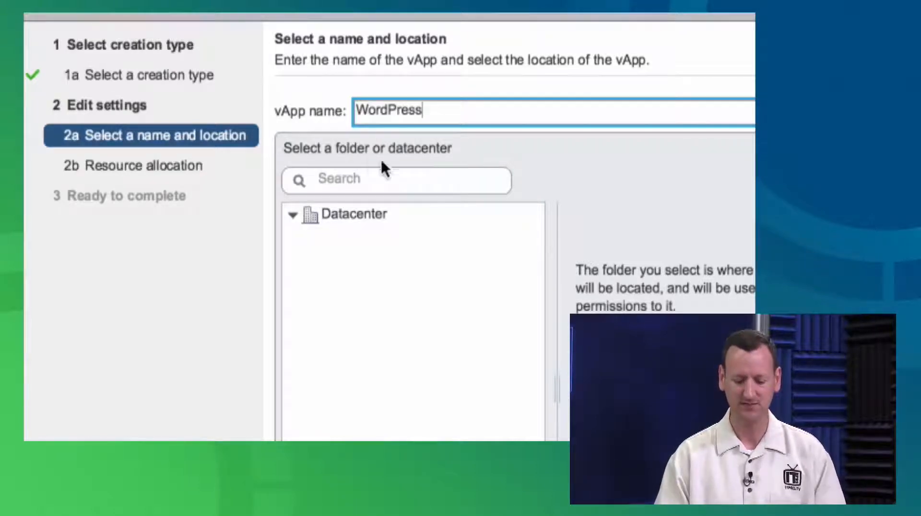
{"action": "left_click", "coordinate": [356, 214]}
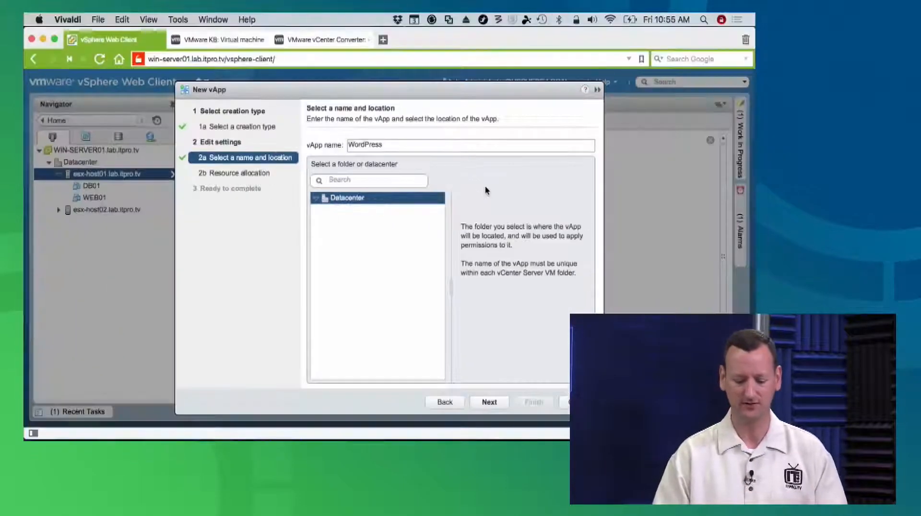
{"action": "left_click", "coordinate": [488, 402]}
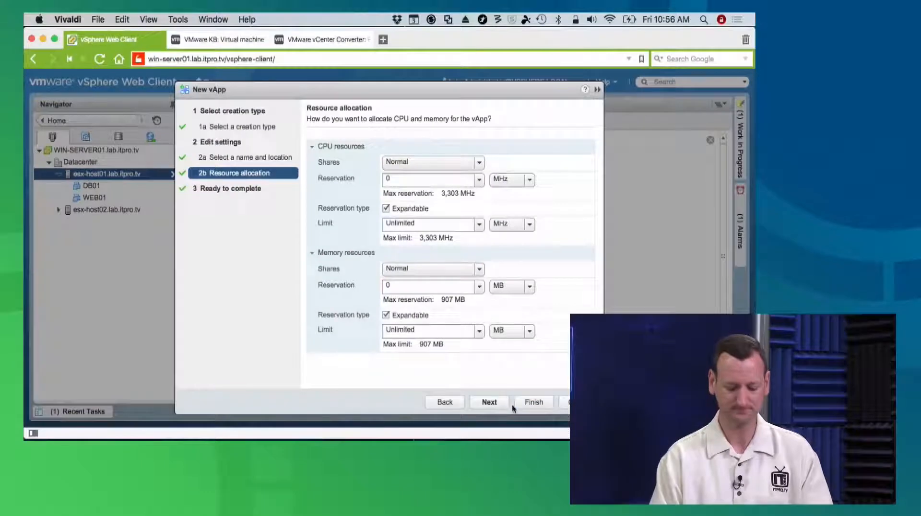
{"action": "left_click", "coordinate": [489, 404]}
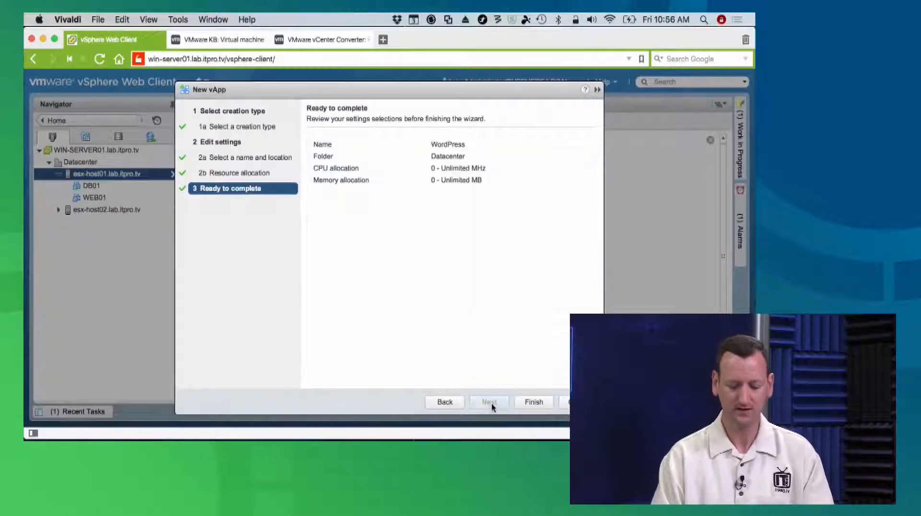
{"action": "left_click", "coordinate": [534, 403]}
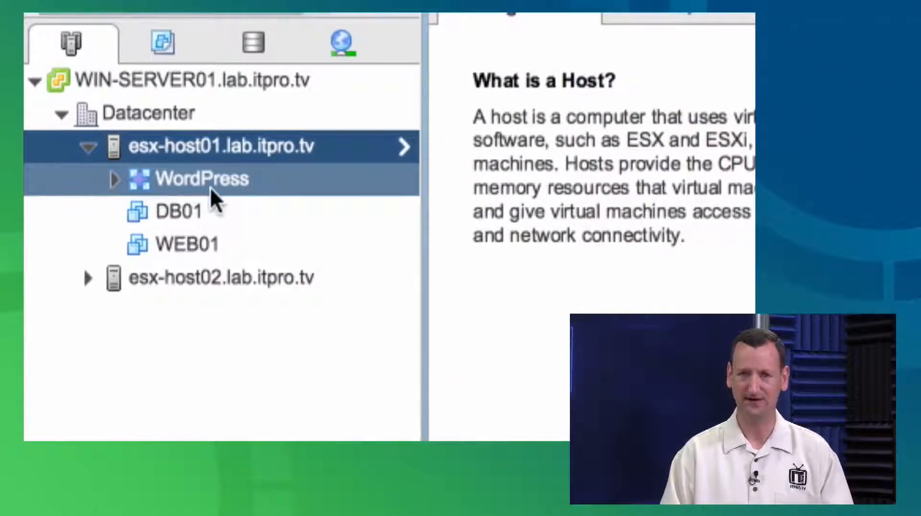
Examine the WordPress vApp in the inventory tree and the actions available on esx-host01 and the vCenter Server
{"action": "left_click", "coordinate": [115, 179]}
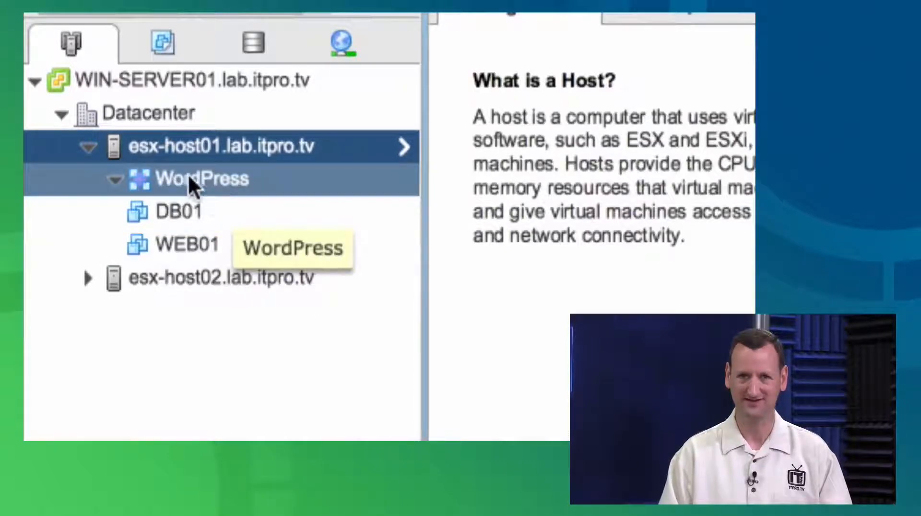
{"action": "left_click", "coordinate": [116, 181]}
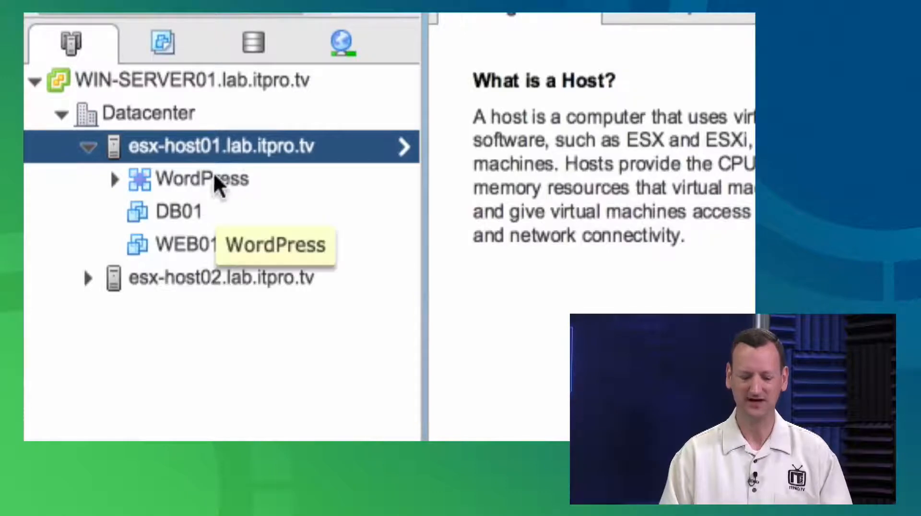
{"action": "right_click", "coordinate": [225, 146]}
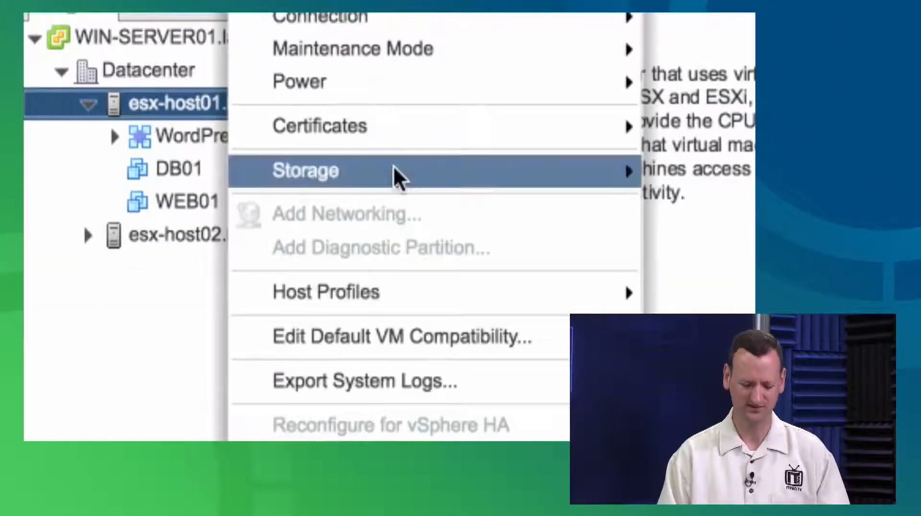
{"action": "left_click", "coordinate": [82, 177]}
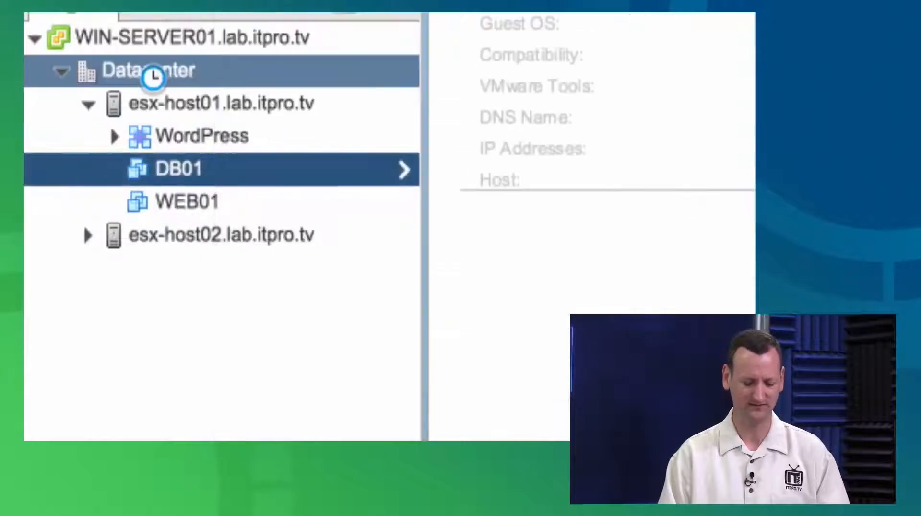
{"action": "left_click", "coordinate": [218, 38]}
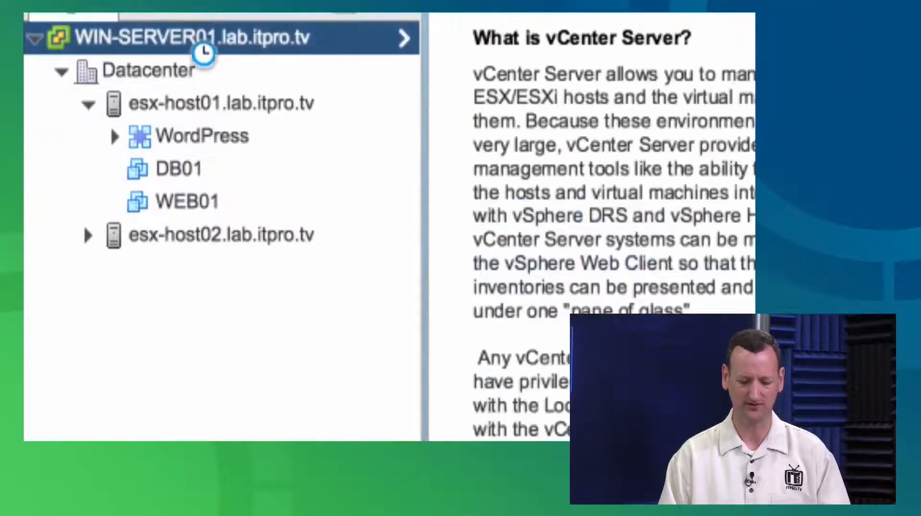
{"action": "right_click", "coordinate": [178, 42]}
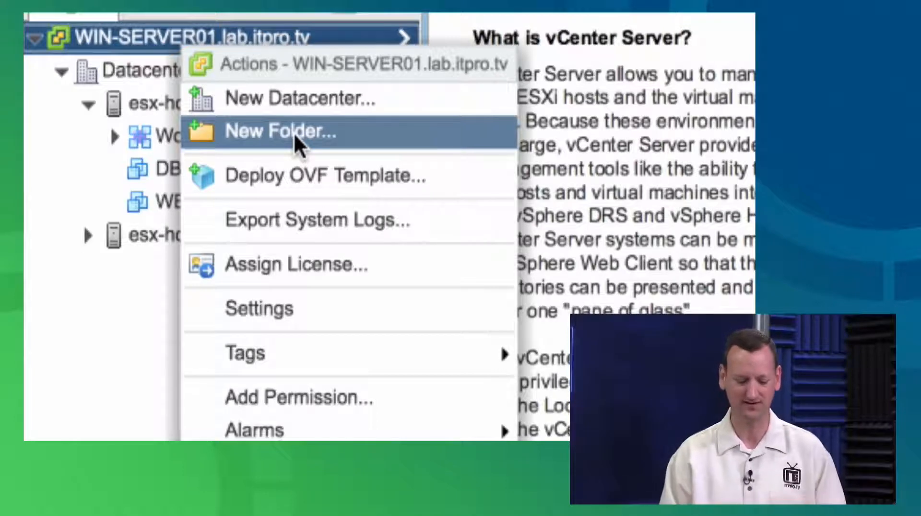
{"action": "left_click", "coordinate": [156, 142]}
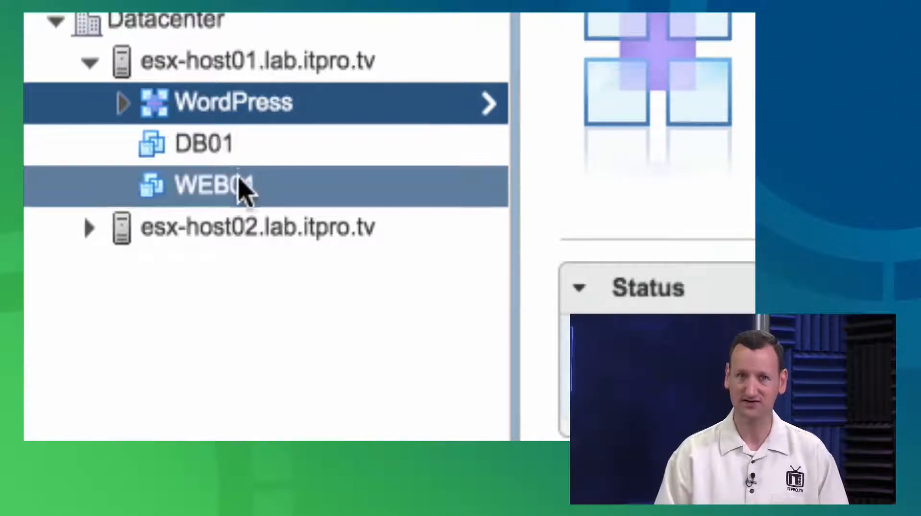
Move the virtual machines DB01 and WEB01 into the WordPress vApp
{"action": "left_click", "coordinate": [164, 153]}
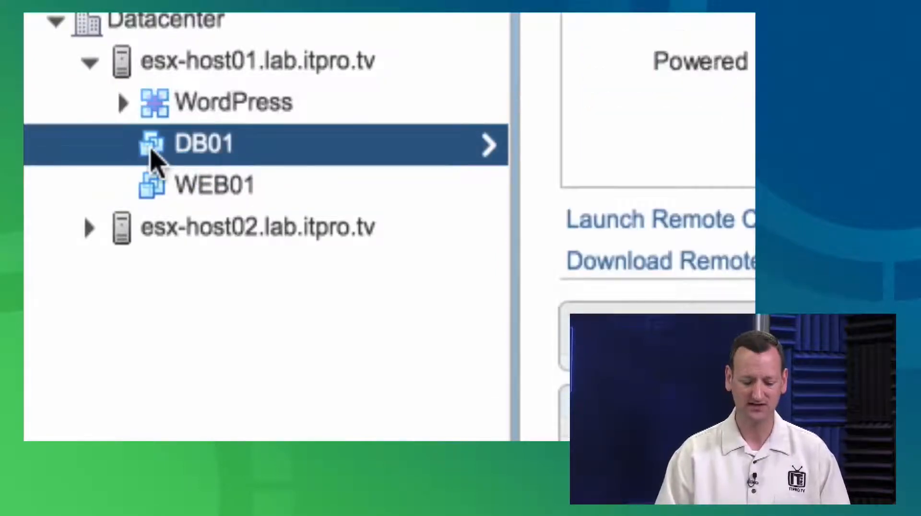
{"action": "left_click_drag", "start_coordinate": [149, 148], "coordinate": [163, 108]}
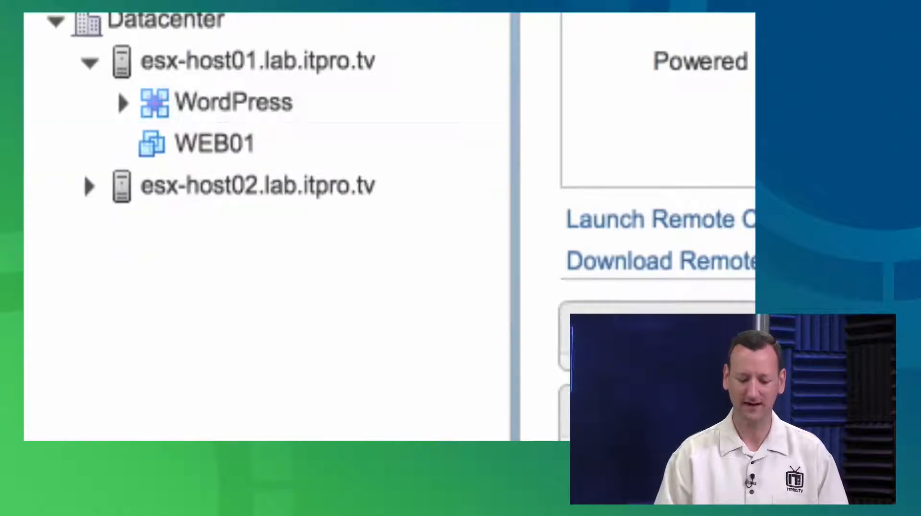
{"action": "left_click", "coordinate": [159, 144]}
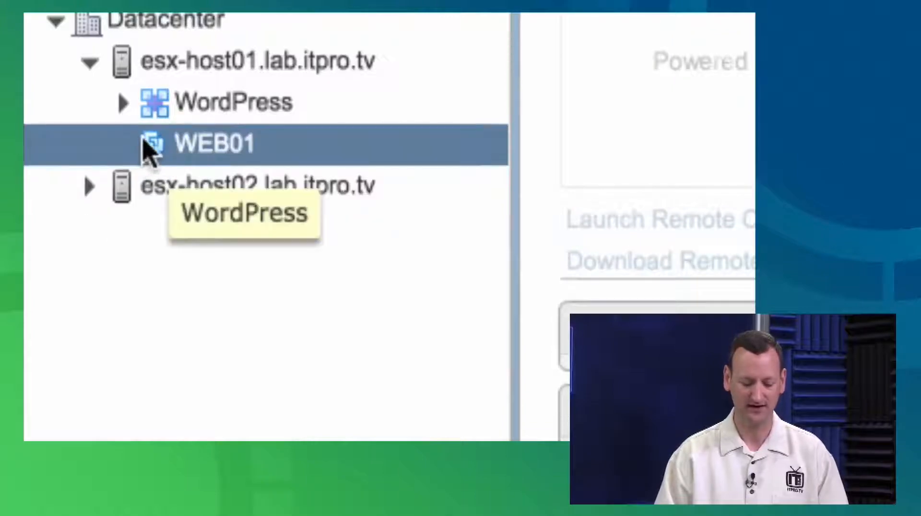
{"action": "left_click_drag", "start_coordinate": [150, 148], "coordinate": [166, 113]}
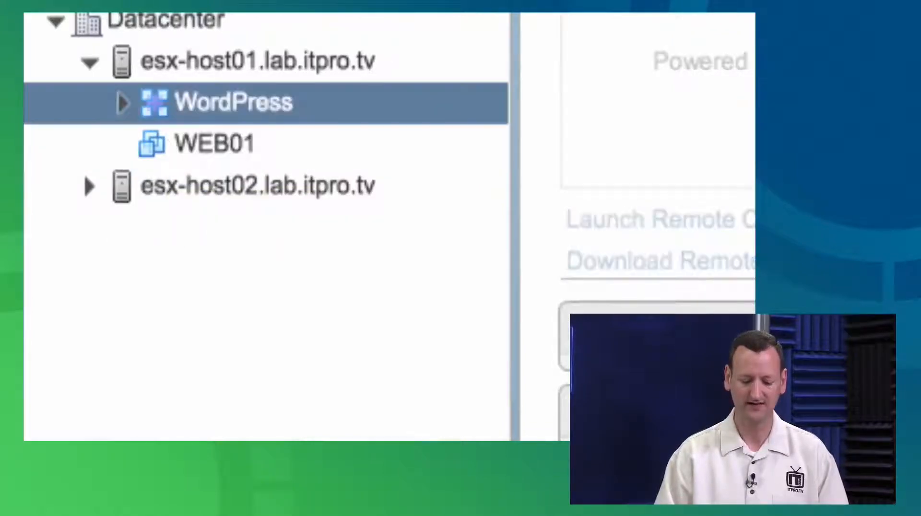
{"action": "left_click", "coordinate": [211, 144]}
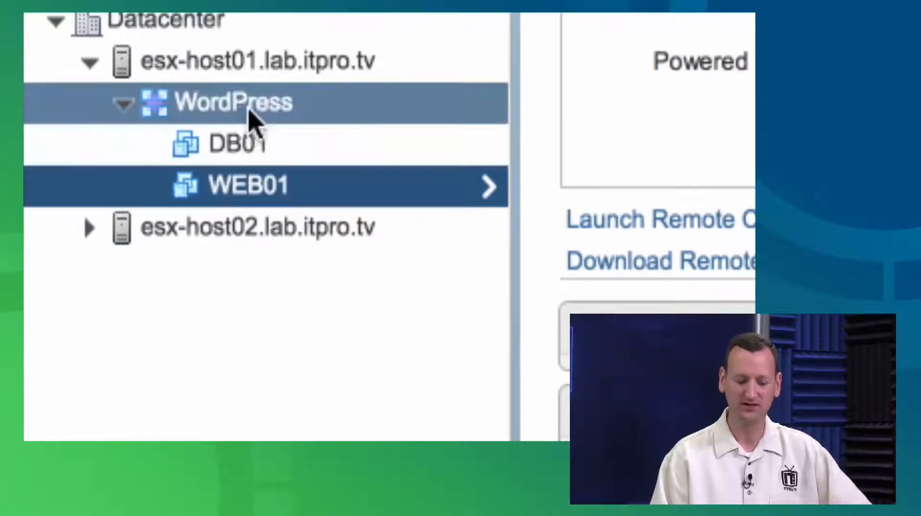
Review the WordPress vApp's summary and the individual power options of the WEB01 virtual machine
{"action": "left_click", "coordinate": [250, 115]}
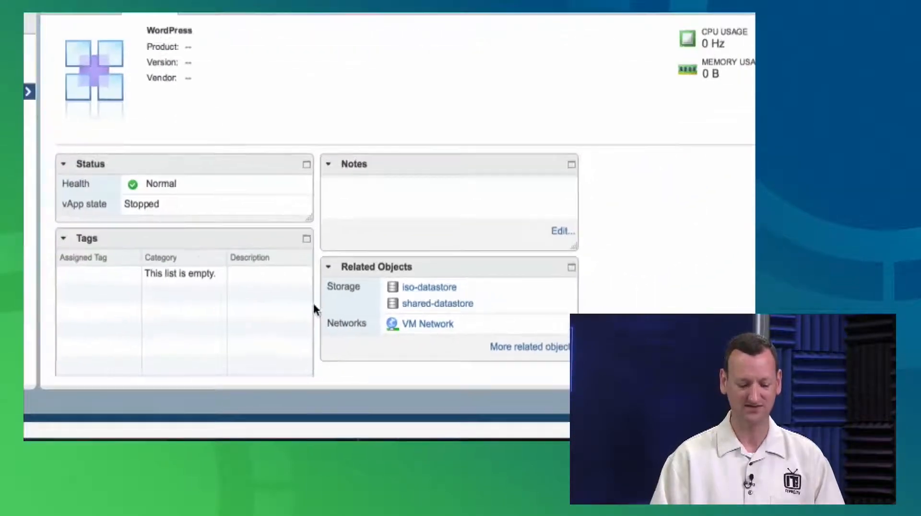
{"action": "left_click", "coordinate": [25, 164]}
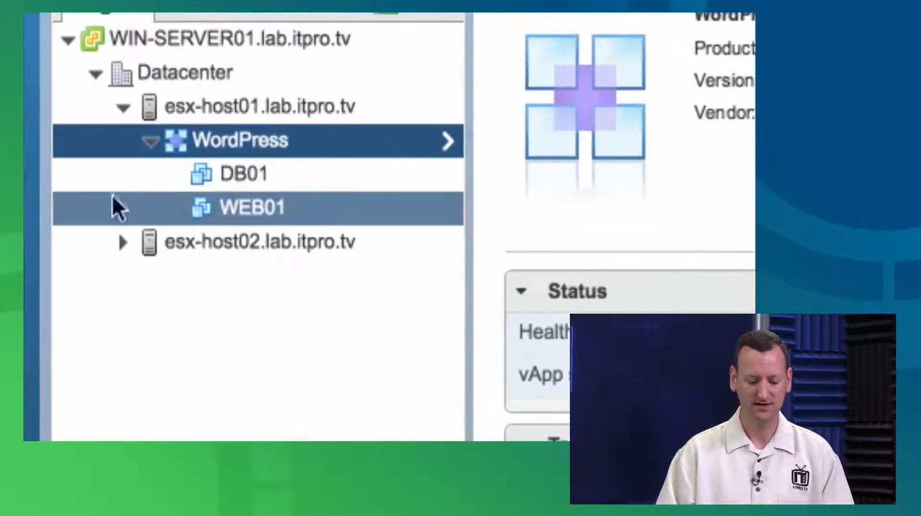
{"action": "left_click", "coordinate": [215, 208]}
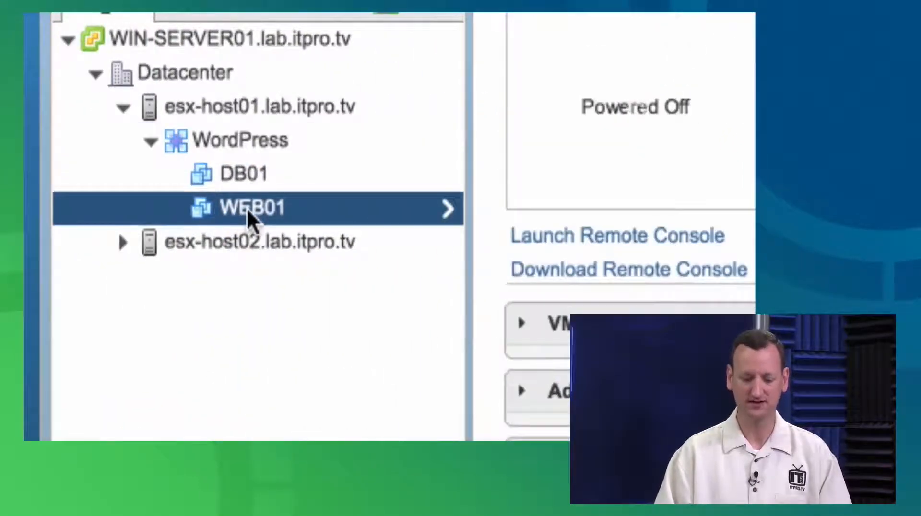
{"action": "right_click", "coordinate": [247, 209]}
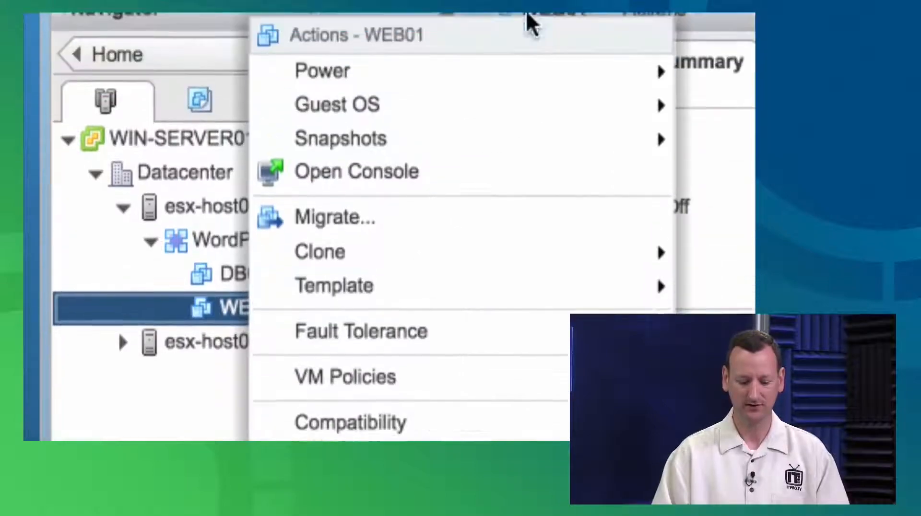
{"action": "mouse_move", "coordinate": [661, 95]}
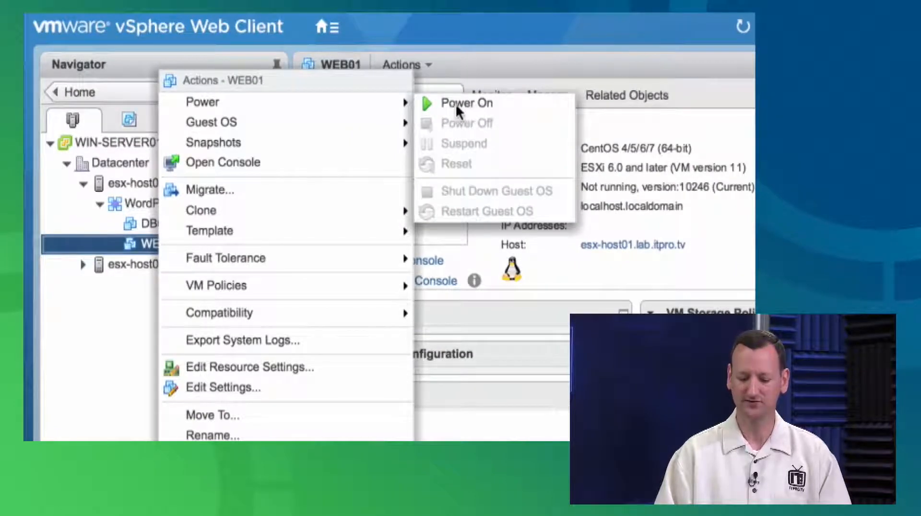
Examine the actions available for the WordPress vApp, including its power, new object and clone options
{"action": "left_click", "coordinate": [143, 202]}
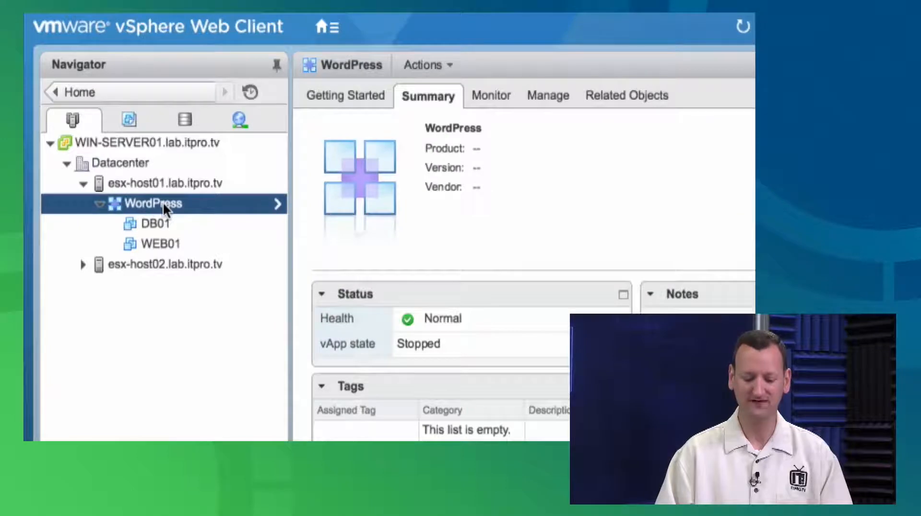
{"action": "right_click", "coordinate": [162, 201]}
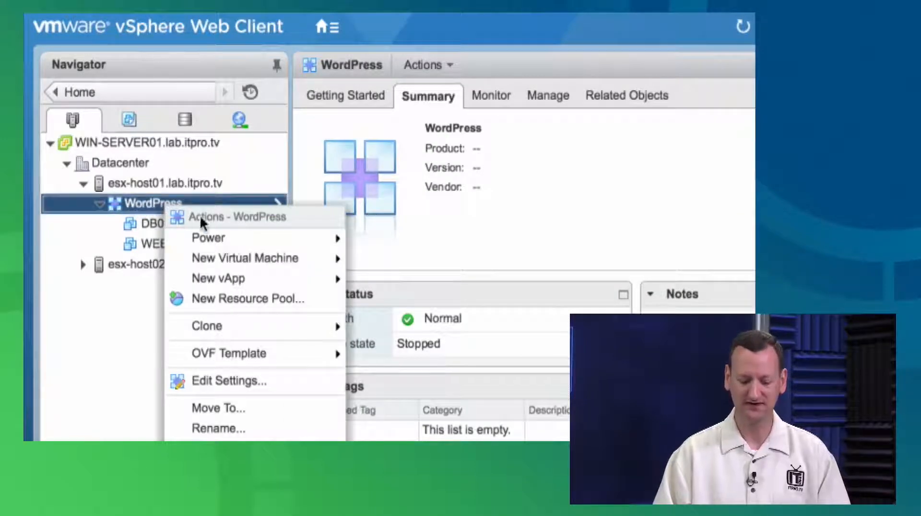
{"action": "mouse_move", "coordinate": [295, 237]}
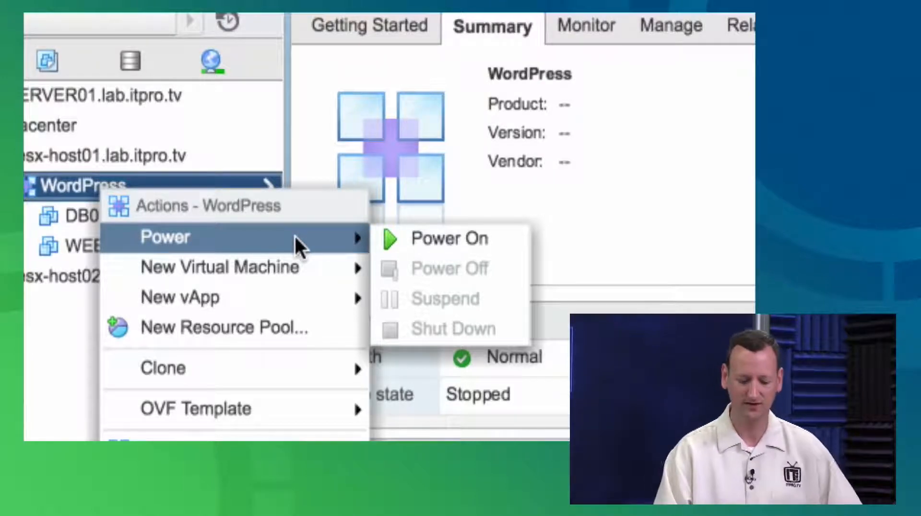
{"action": "mouse_move", "coordinate": [286, 273]}
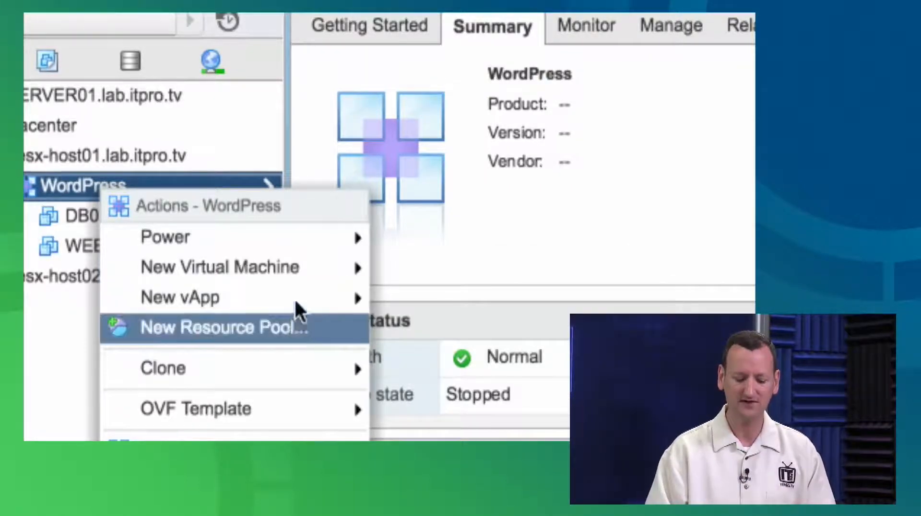
{"action": "mouse_move", "coordinate": [293, 359]}
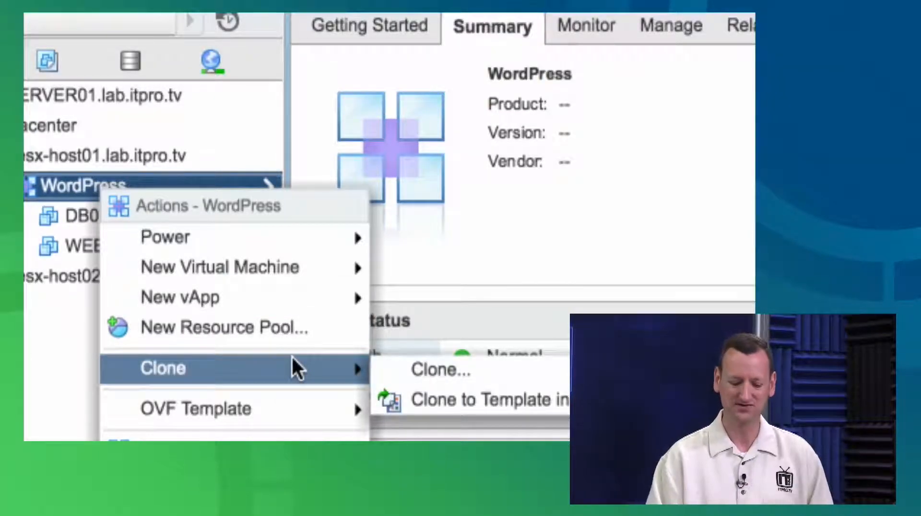
{"action": "mouse_move", "coordinate": [296, 242]}
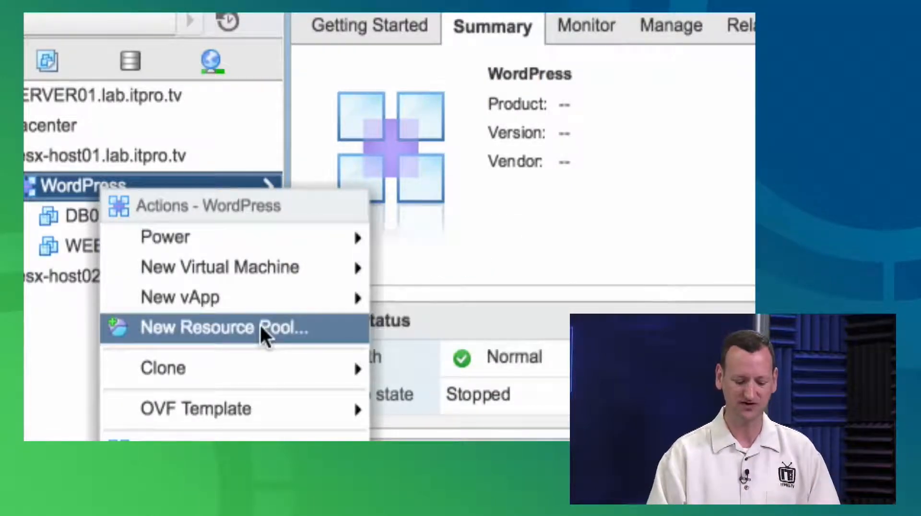
{"action": "mouse_move", "coordinate": [266, 365]}
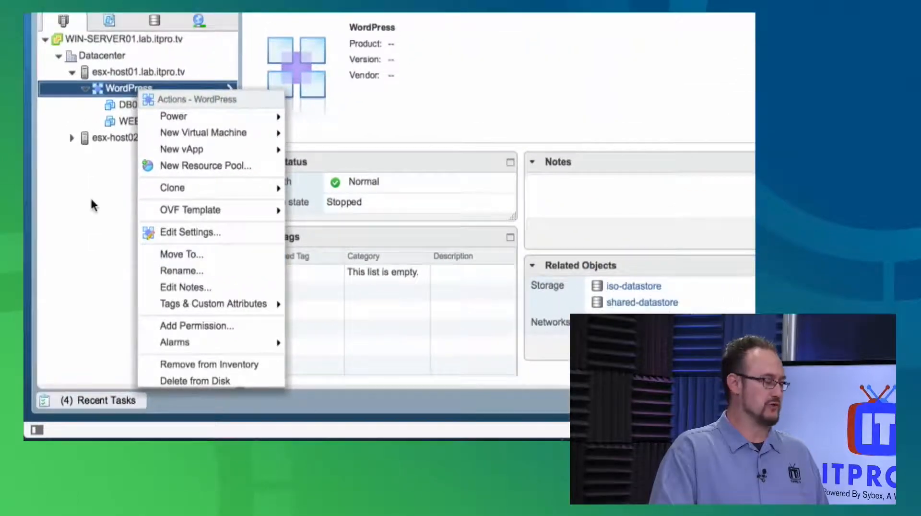
{"action": "left_click", "coordinate": [98, 182]}
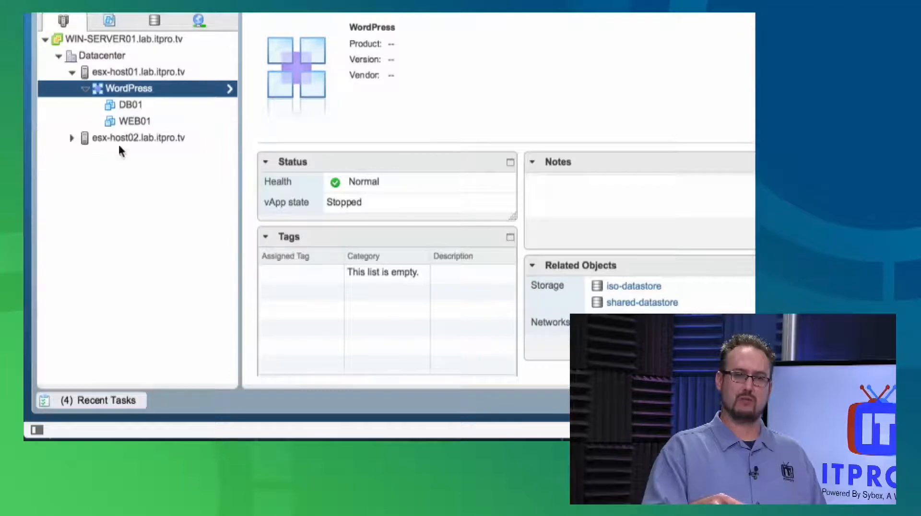
Power on the WordPress vApp
{"action": "right_click", "coordinate": [144, 88]}
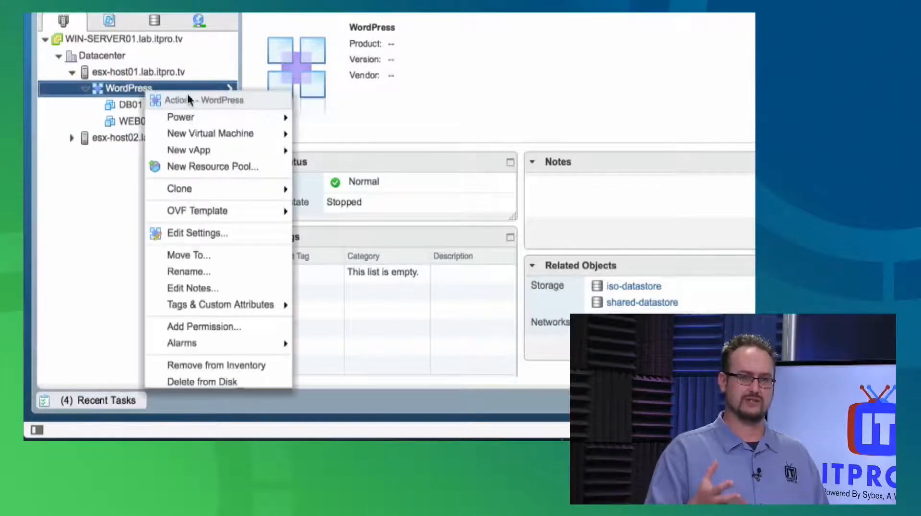
{"action": "mouse_move", "coordinate": [240, 115]}
{"action": "left_click", "coordinate": [312, 118]}
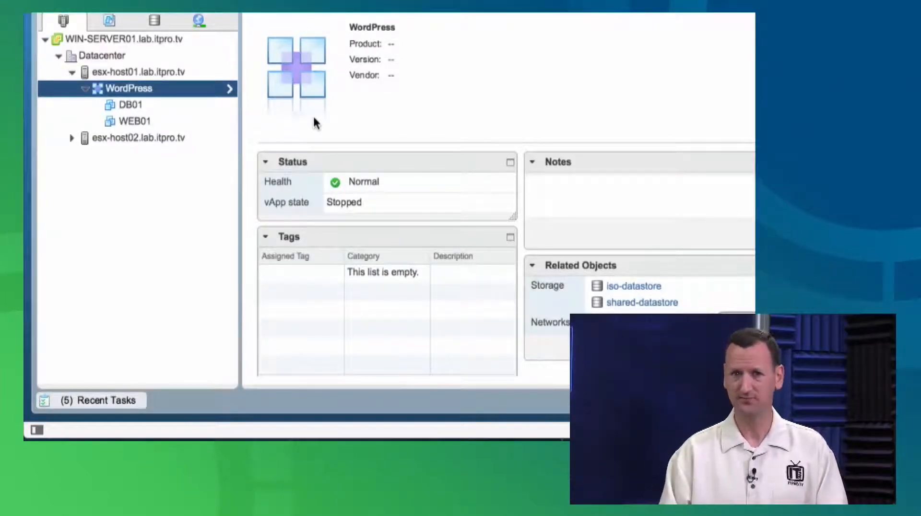
Examine the options for adding a new virtual machine to the WordPress vApp
{"action": "right_click", "coordinate": [125, 93]}
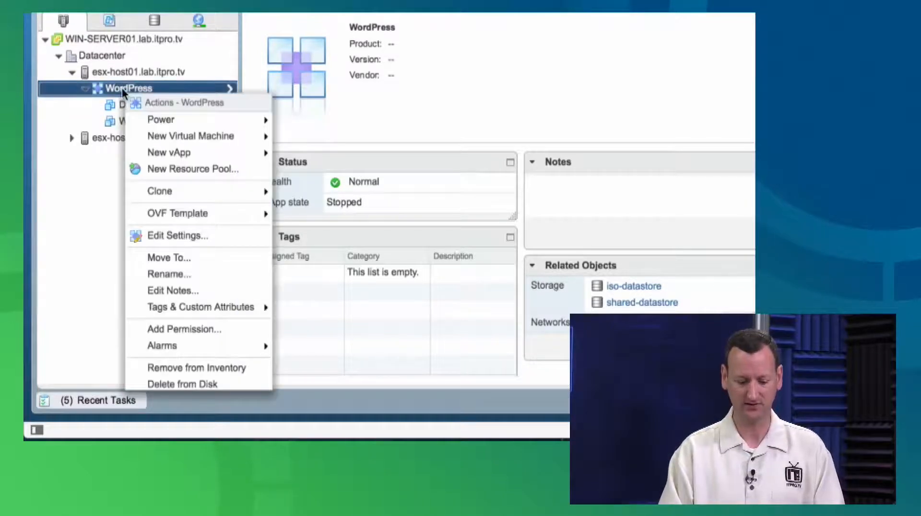
{"action": "mouse_move", "coordinate": [229, 138]}
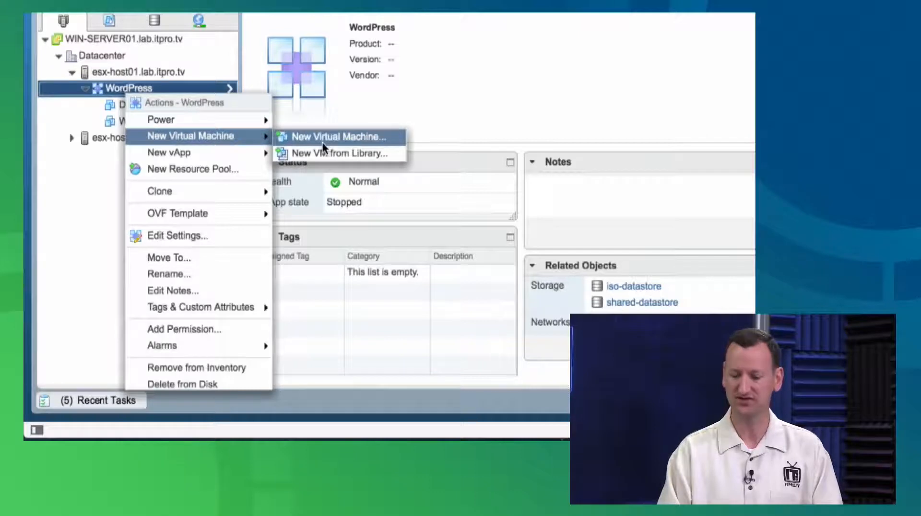
{"action": "left_click", "coordinate": [95, 90]}
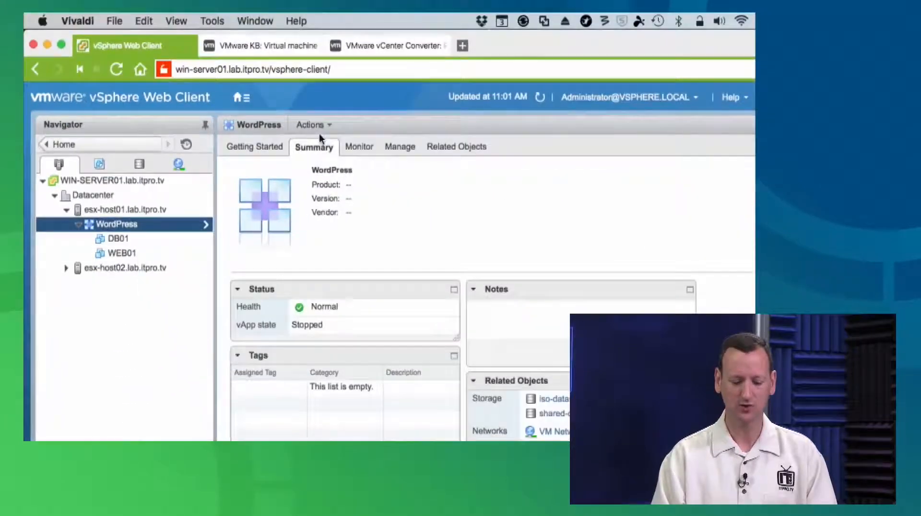
Review the WordPress vApp's alarm definitions, tags, permissions and scheduled tasks
{"action": "left_click", "coordinate": [401, 149]}
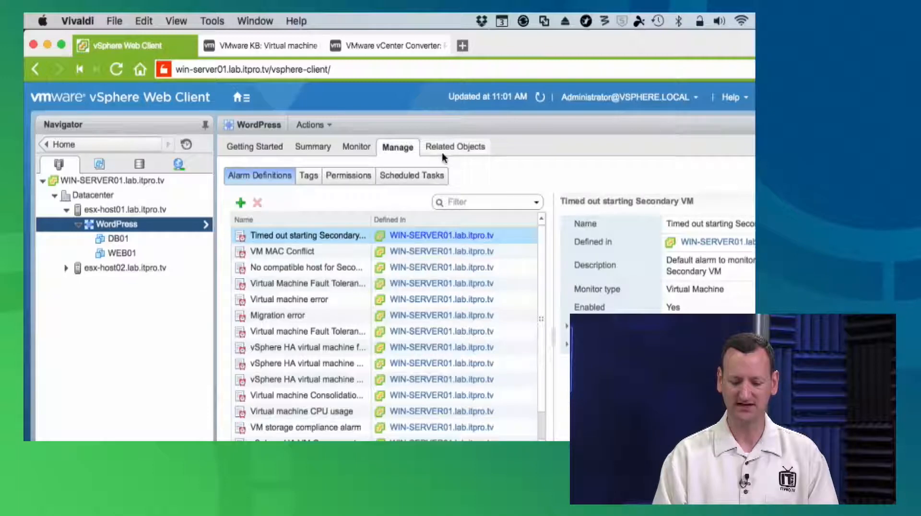
{"action": "left_click", "coordinate": [308, 177]}
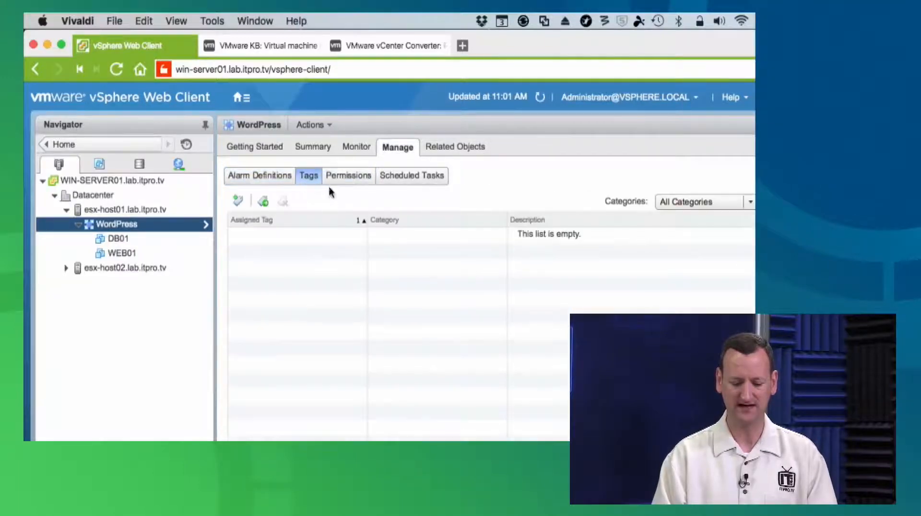
{"action": "left_click", "coordinate": [350, 177]}
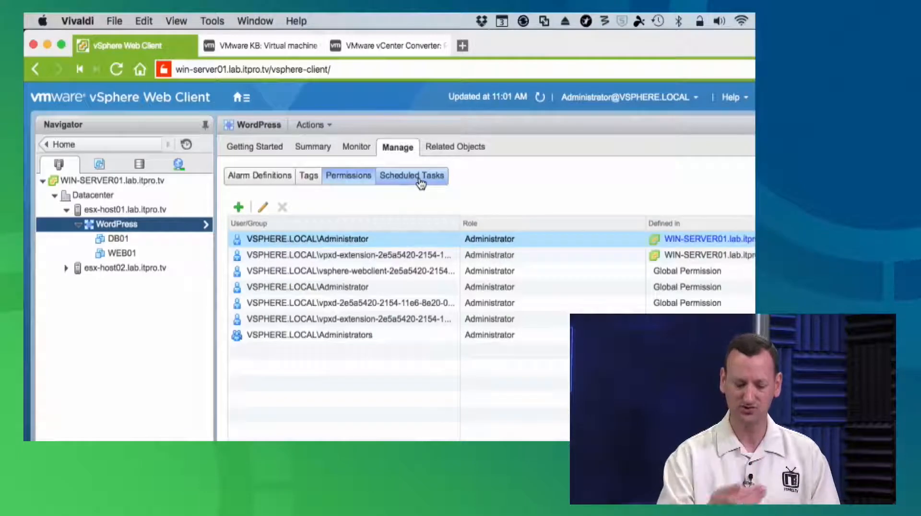
{"action": "left_click", "coordinate": [421, 180]}
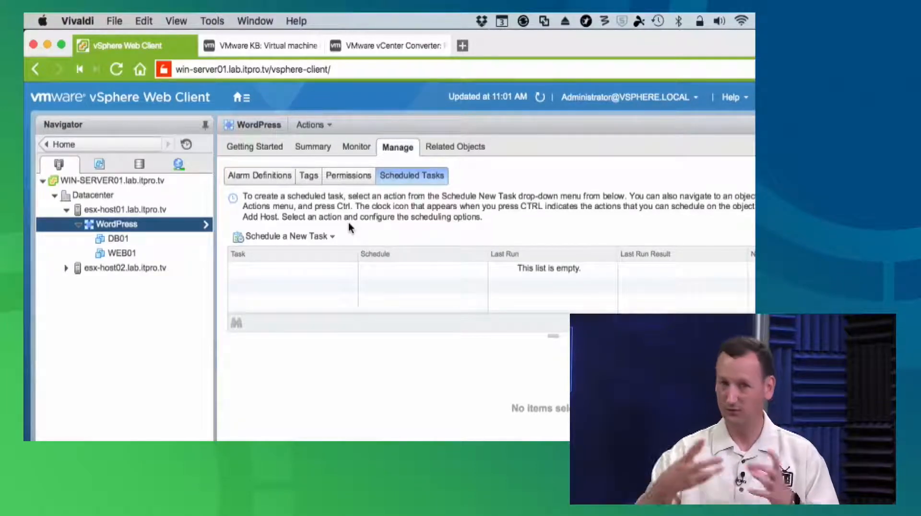
Open the WordPress vApp's settings for editing and expand the IP allocation policy under Deployment
{"action": "right_click", "coordinate": [117, 229]}
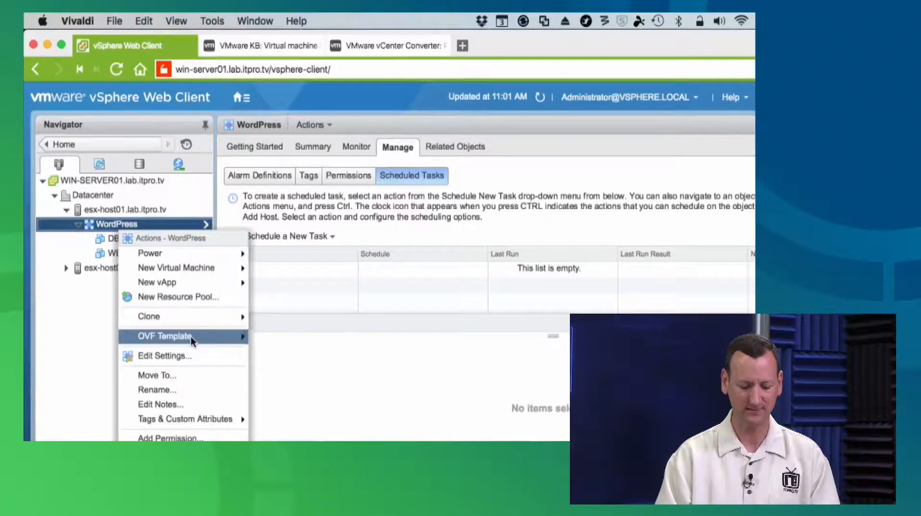
{"action": "mouse_move", "coordinate": [191, 336]}
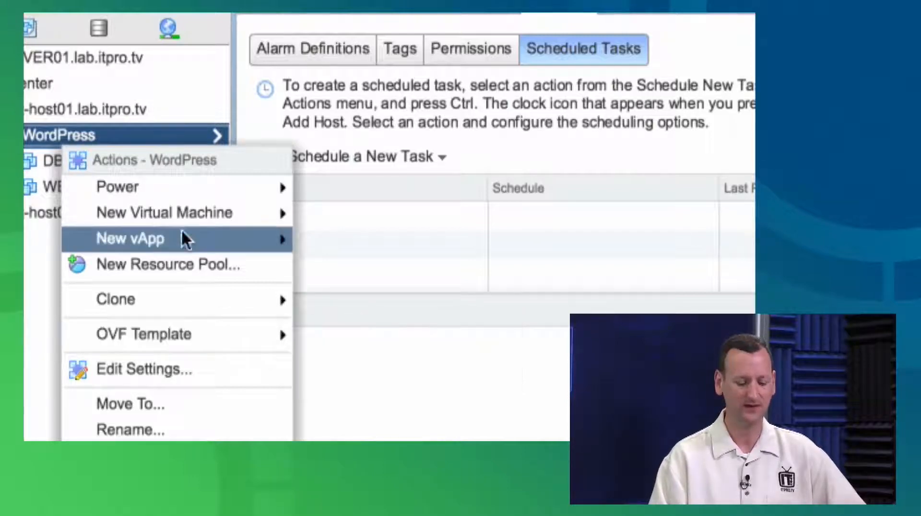
{"action": "mouse_move", "coordinate": [113, 177]}
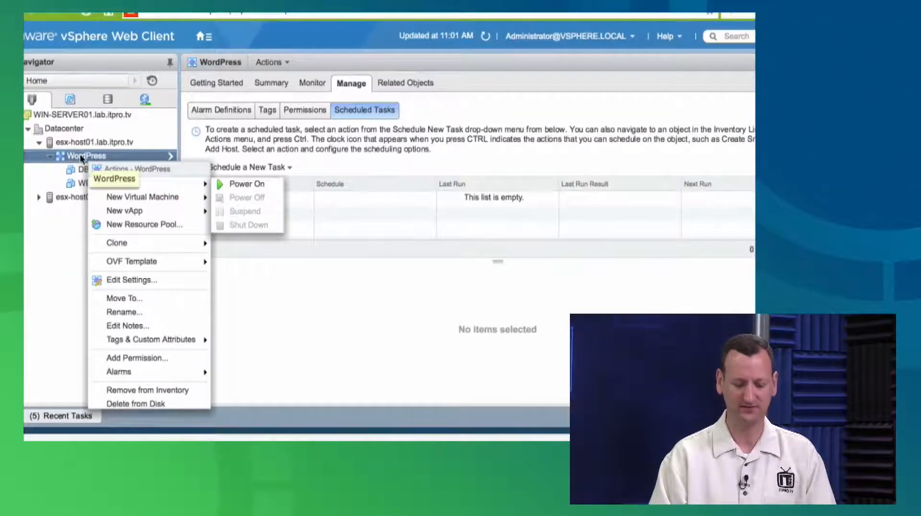
{"action": "left_click", "coordinate": [169, 282]}
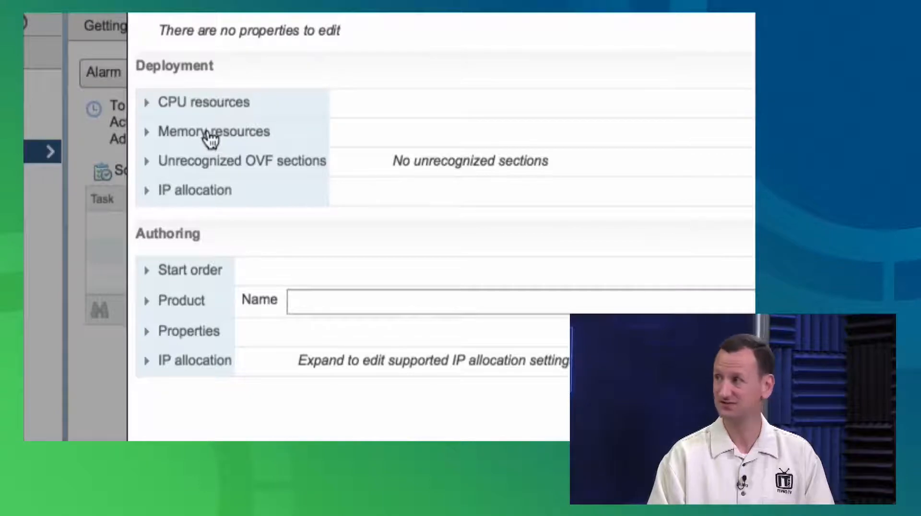
{"action": "left_click", "coordinate": [194, 193]}
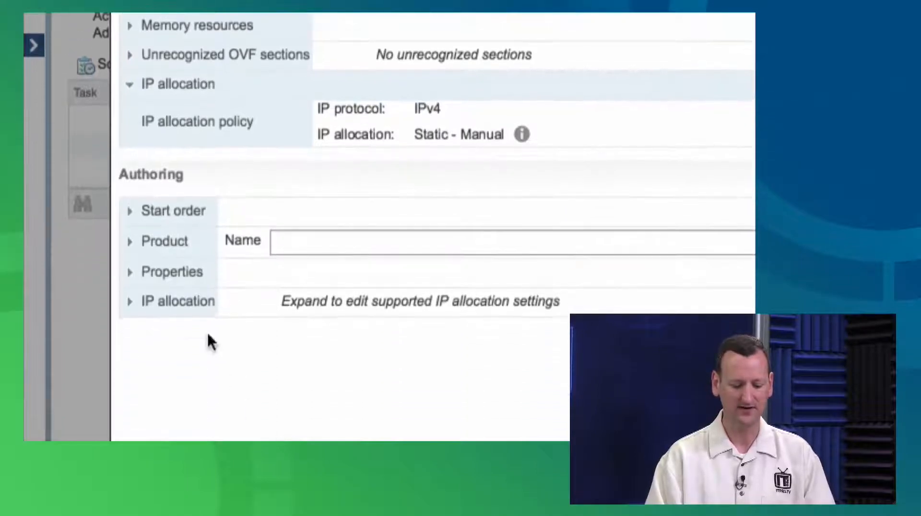
In the vApp's product details, set the name to WordPress, the version to 4.1 and the full version to 4.1.3
{"action": "left_click", "coordinate": [149, 250]}
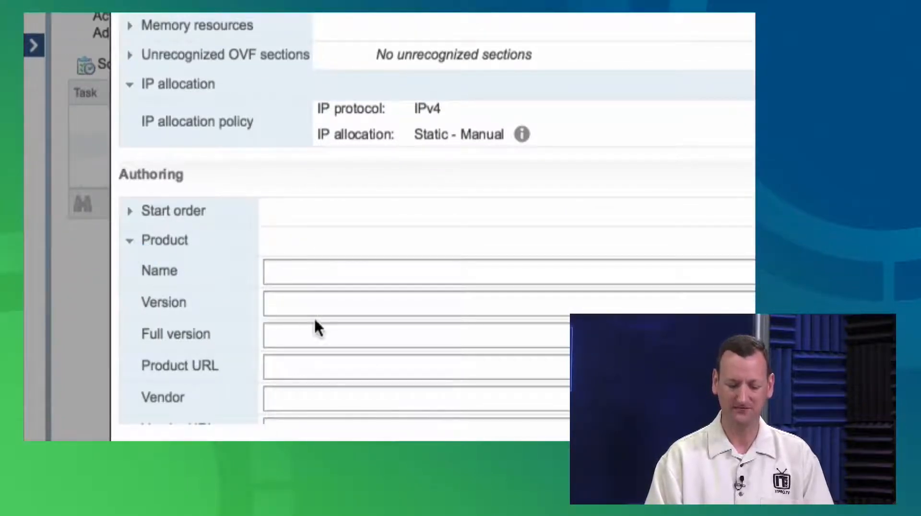
{"action": "left_click", "coordinate": [284, 273]}
{"action": "type", "text": "WordPress"}
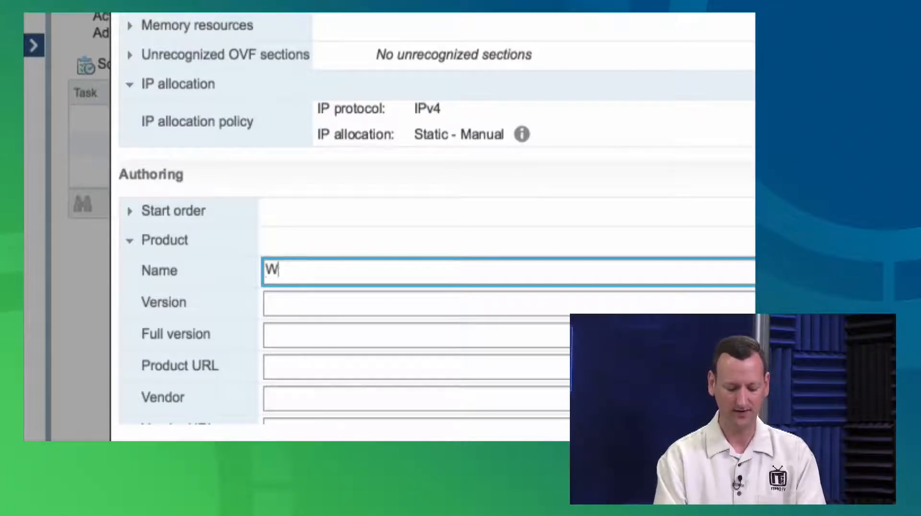
{"action": "left_click", "coordinate": [292, 307]}
{"action": "type", "text": "4.1"}
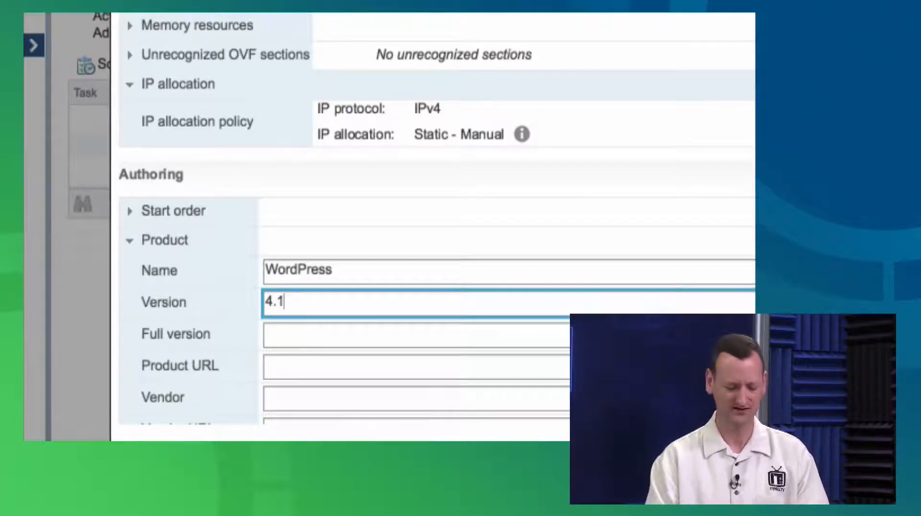
{"action": "left_click", "coordinate": [286, 332]}
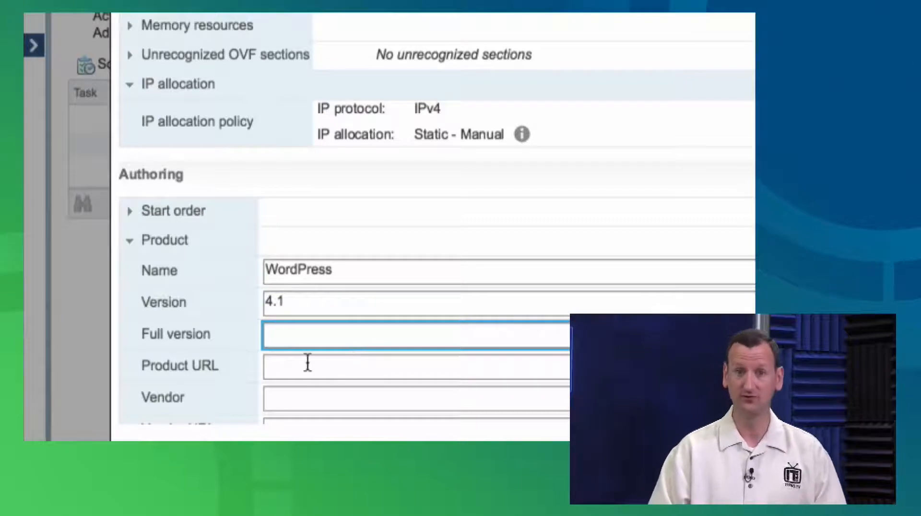
{"action": "type", "text": "4.1.3"}
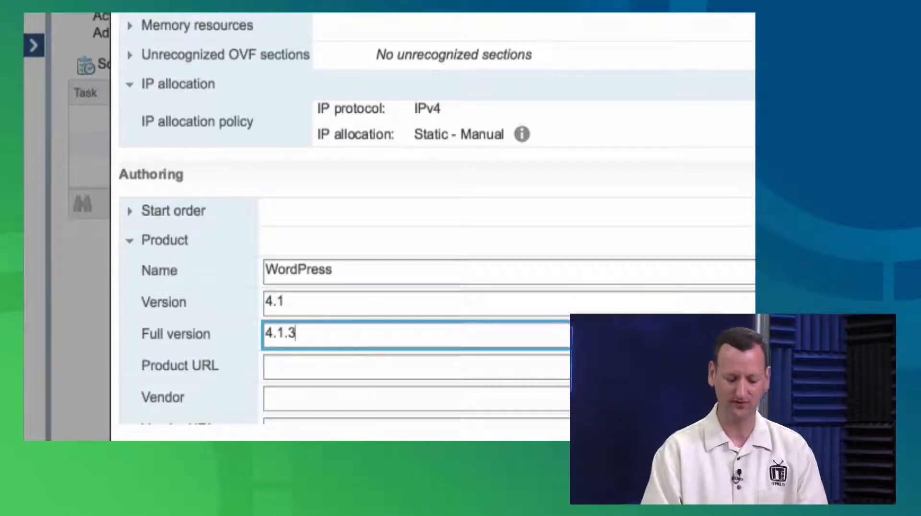
{"action": "left_click", "coordinate": [298, 369]}
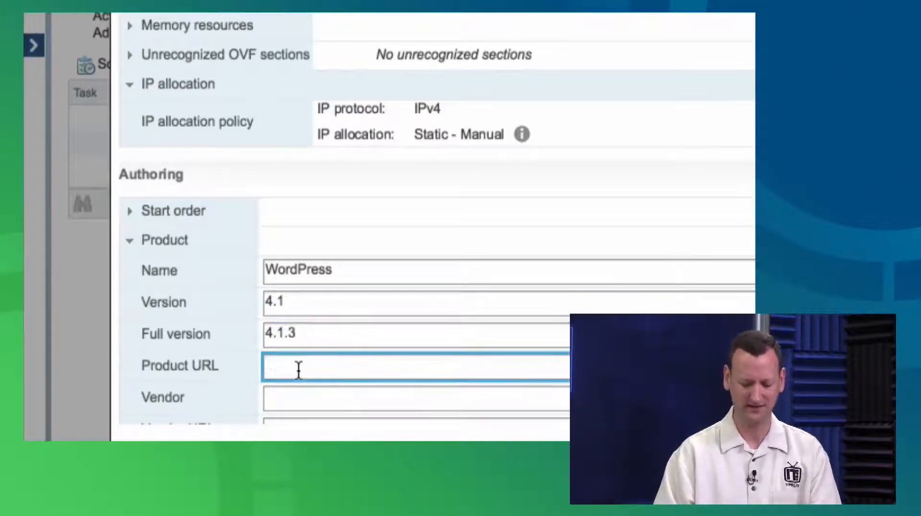
{"action": "type", "text": "http://w"}
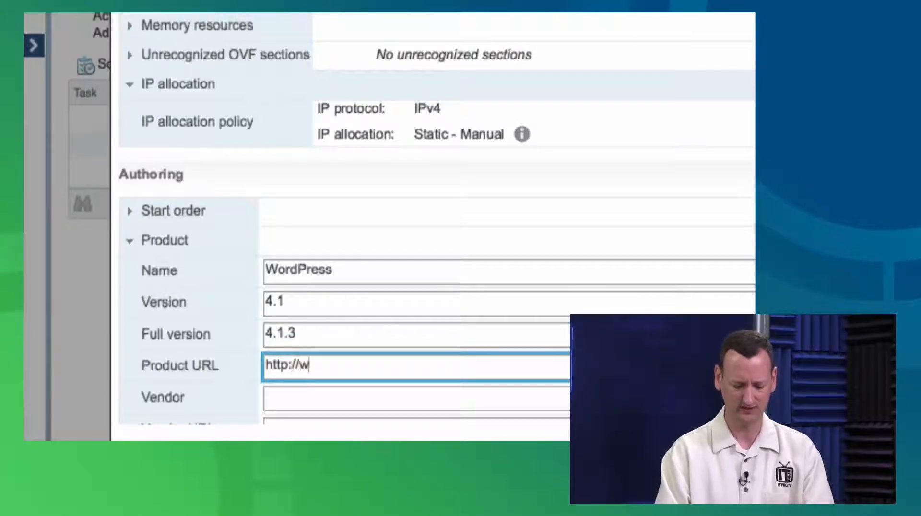
{"action": "type", "text": "ordpress.org"}
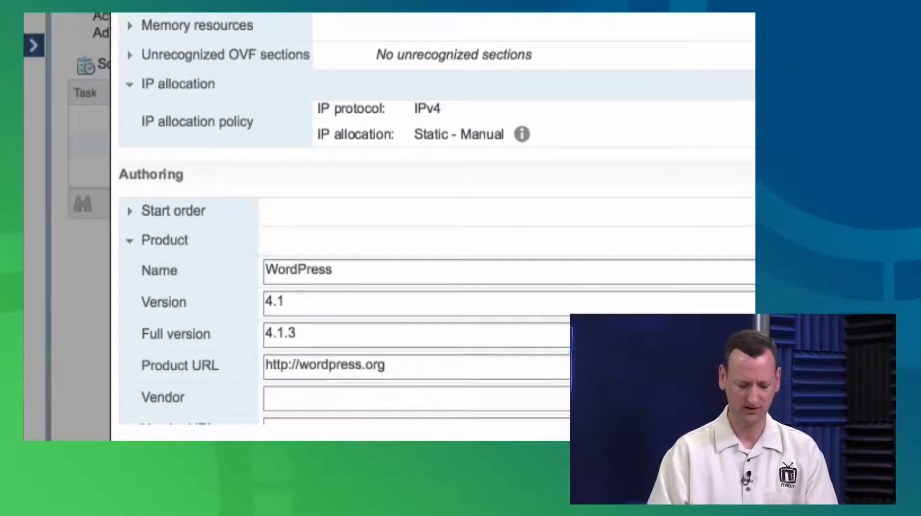
{"action": "left_click", "coordinate": [275, 397]}
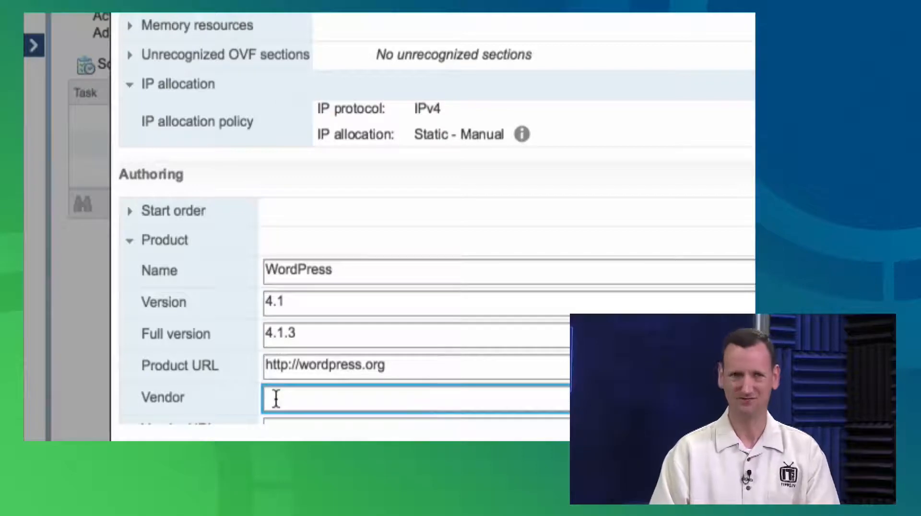
{"action": "type", "text": "dPress In"}
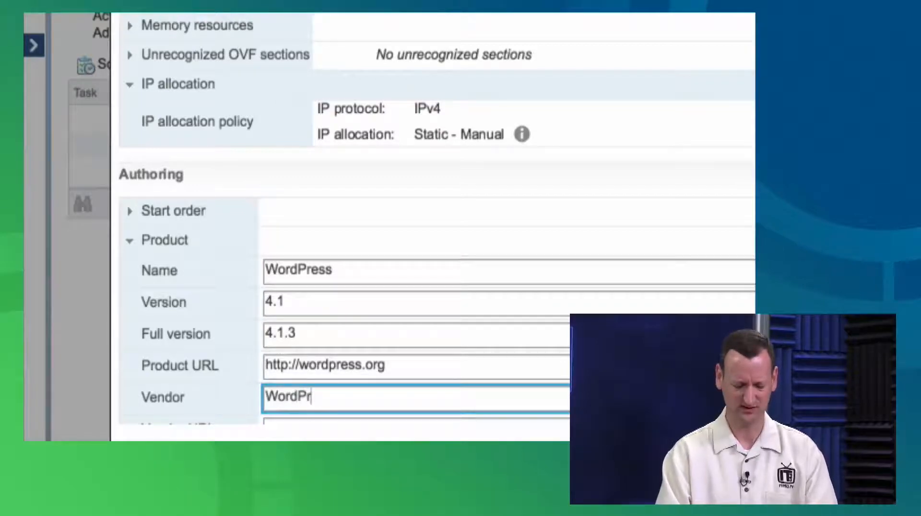
{"action": "type", "text": "c."}
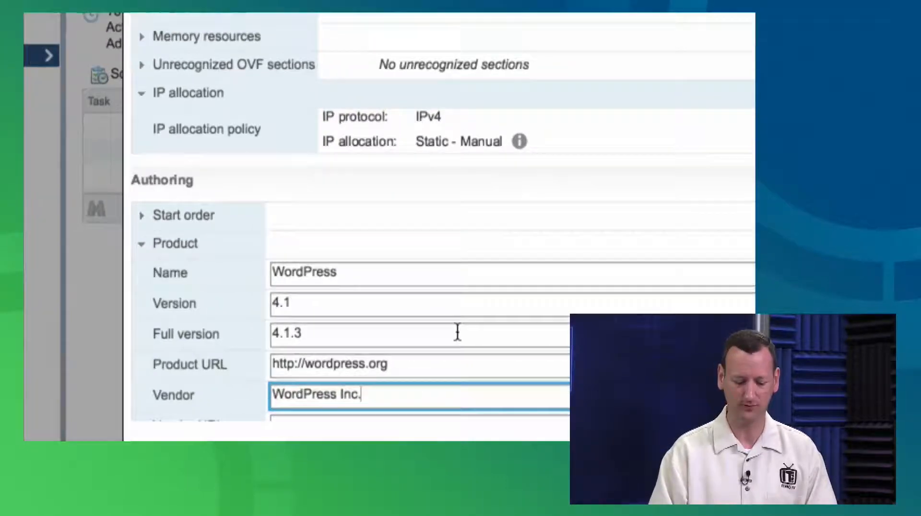
Expand the IP allocation settings under Authoring and enable DHCP as a supported IP allocation scheme
{"action": "scroll", "coordinate": [479, 332], "scroll_direction": "down", "scroll_amount": 4}
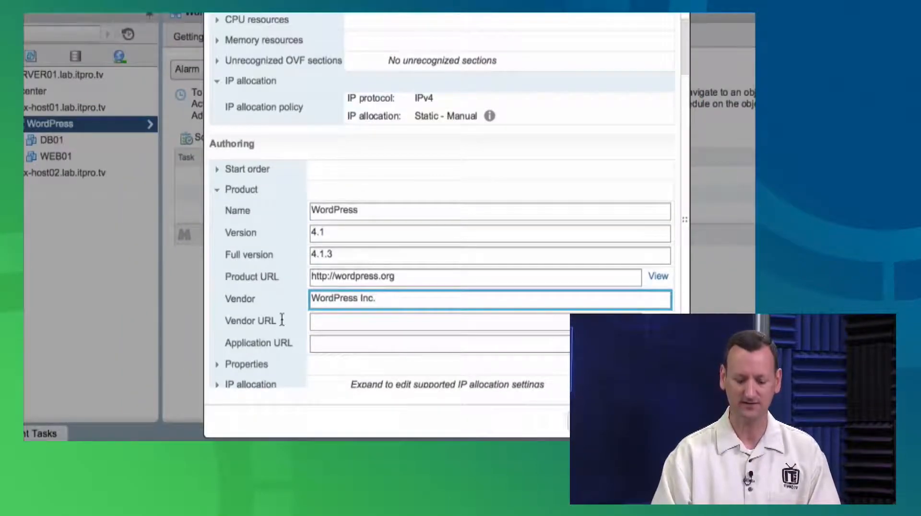
{"action": "left_click", "coordinate": [218, 384]}
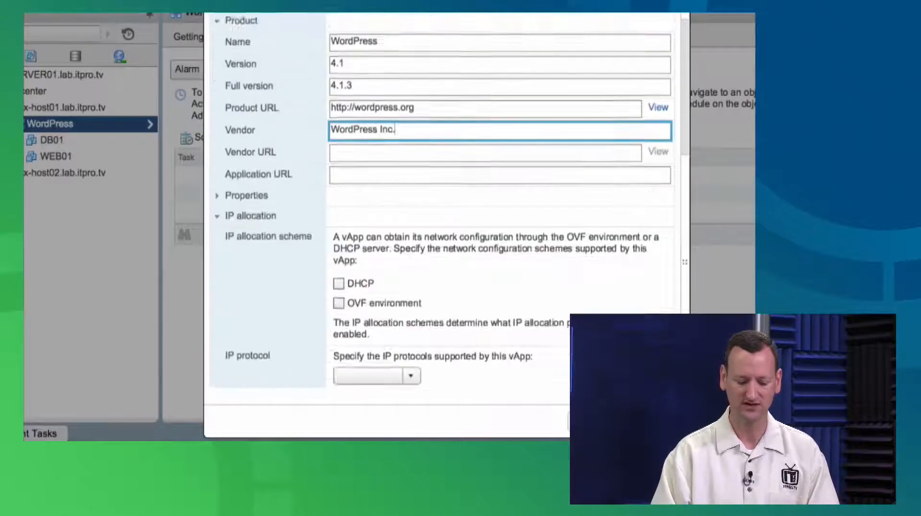
{"action": "scroll", "coordinate": [335, 196], "scroll_direction": "up", "scroll_amount": 10}
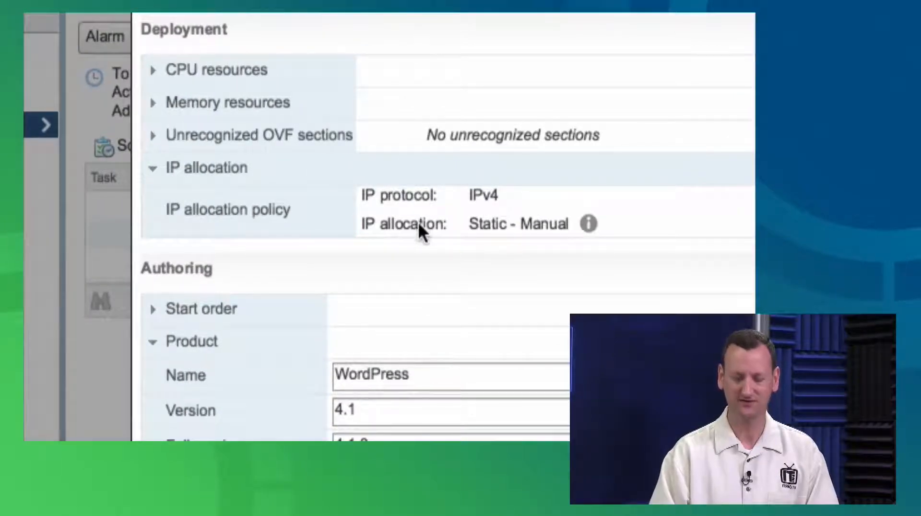
{"action": "scroll", "coordinate": [259, 310], "scroll_direction": "down", "scroll_amount": 4}
{"action": "scroll", "coordinate": [263, 312], "scroll_direction": "down", "scroll_amount": 4}
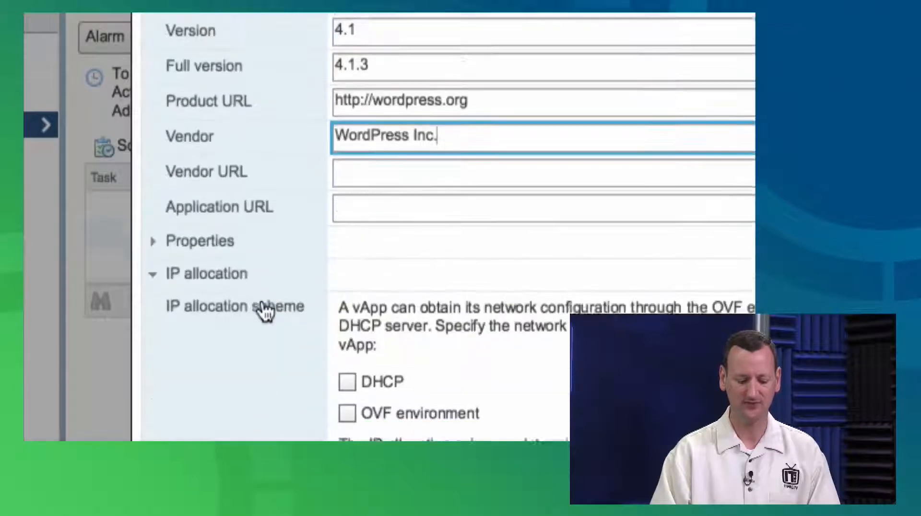
{"action": "scroll", "coordinate": [375, 422], "scroll_direction": "down", "scroll_amount": 4}
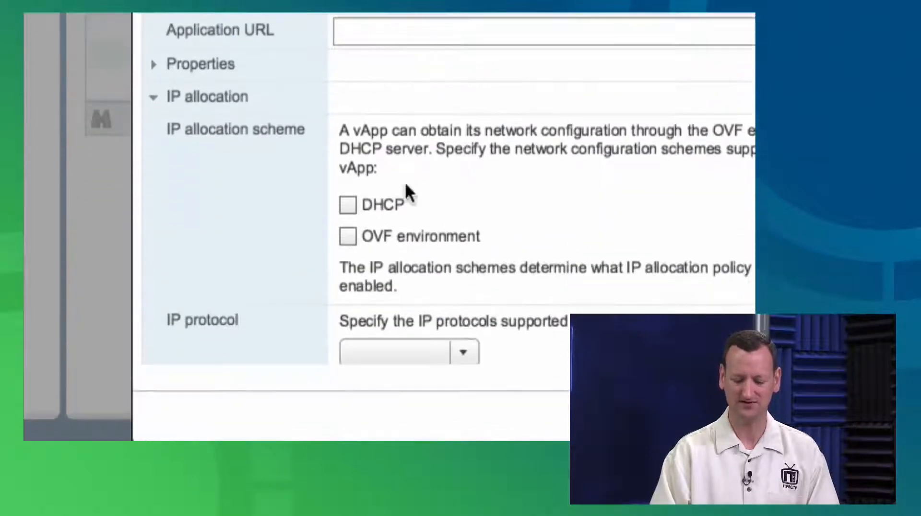
{"action": "left_click", "coordinate": [348, 206]}
{"action": "scroll", "coordinate": [349, 207], "scroll_direction": "up", "scroll_amount": 3}
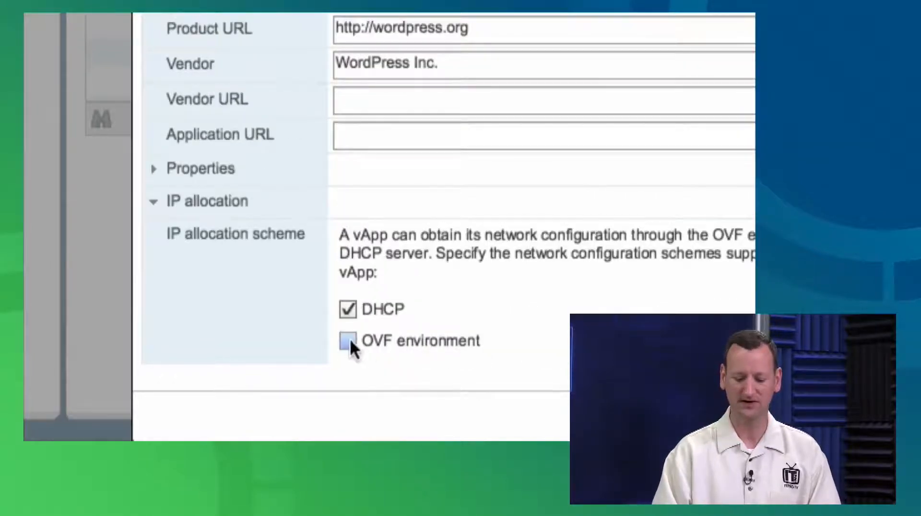
{"action": "scroll", "coordinate": [541, 306], "scroll_direction": "down", "scroll_amount": 3}
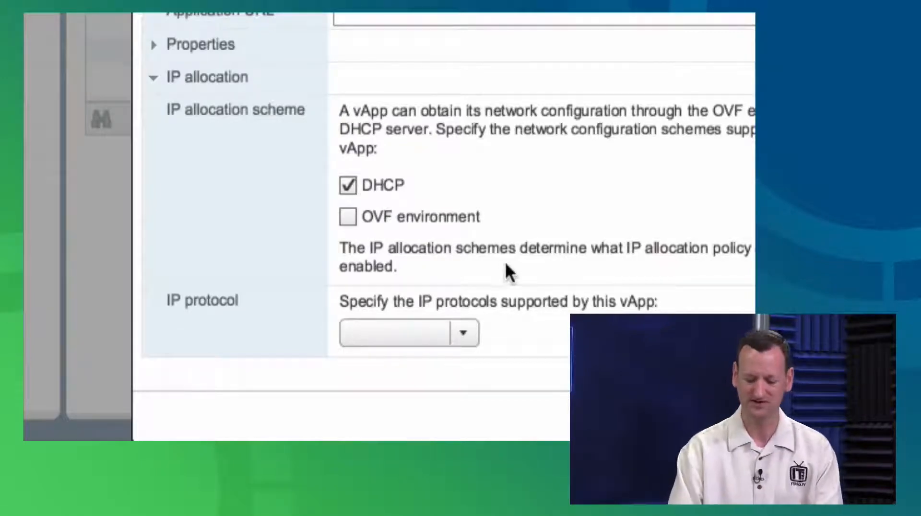
Set the vApp's supported IP protocol to IPv4 and save the settings
{"action": "left_click", "coordinate": [469, 333]}
{"action": "left_click", "coordinate": [454, 360]}
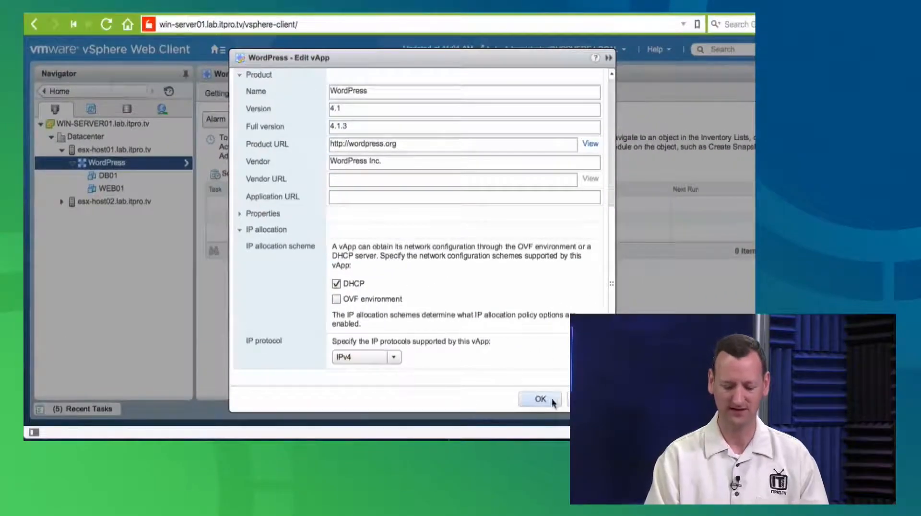
{"action": "left_click", "coordinate": [552, 402]}
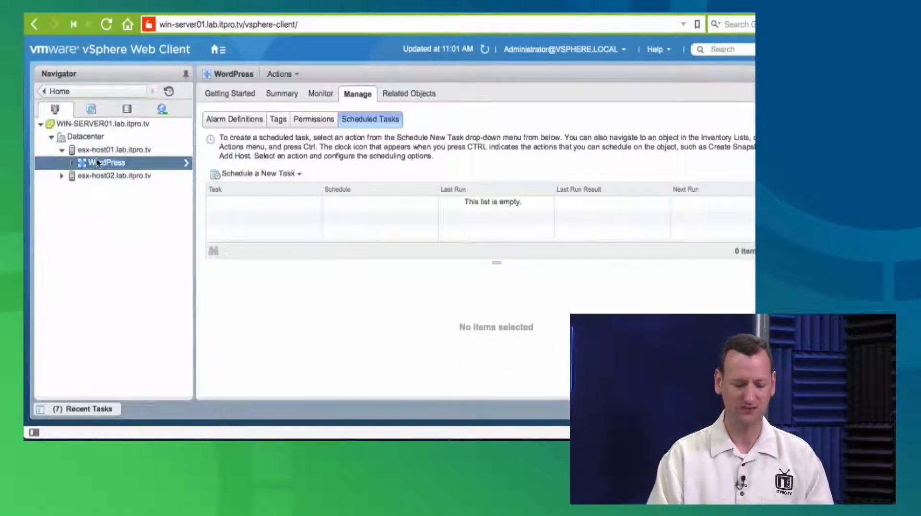
Review the product, version and vendor details in the WordPress vApp's summary
{"action": "left_click", "coordinate": [240, 94]}
{"action": "left_click", "coordinate": [278, 94]}
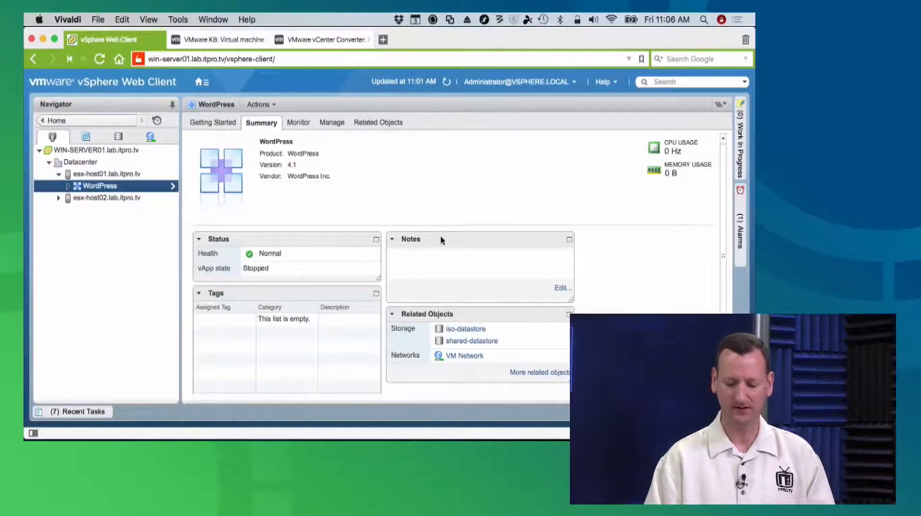
Expand the WordPress vApp in the inventory and examine its options for deploying and exporting an OVF template
{"action": "left_click", "coordinate": [69, 186]}
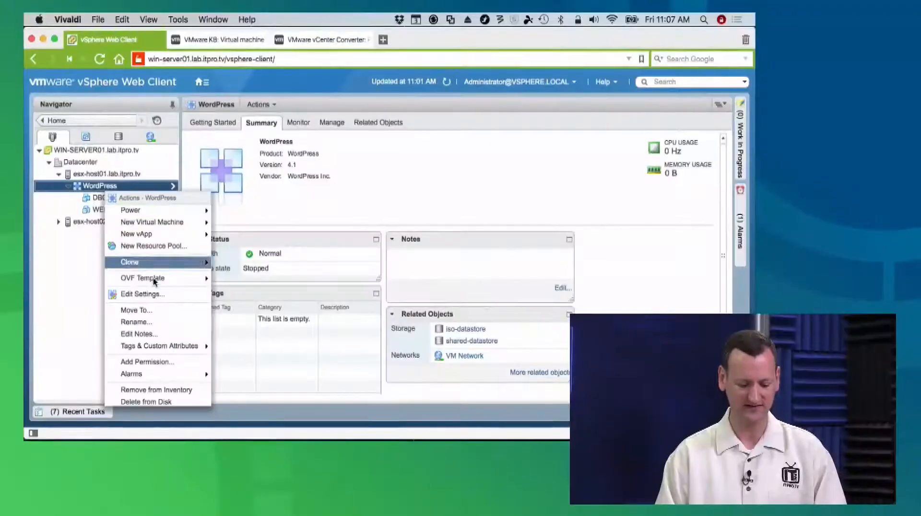
{"action": "mouse_move", "coordinate": [153, 279]}
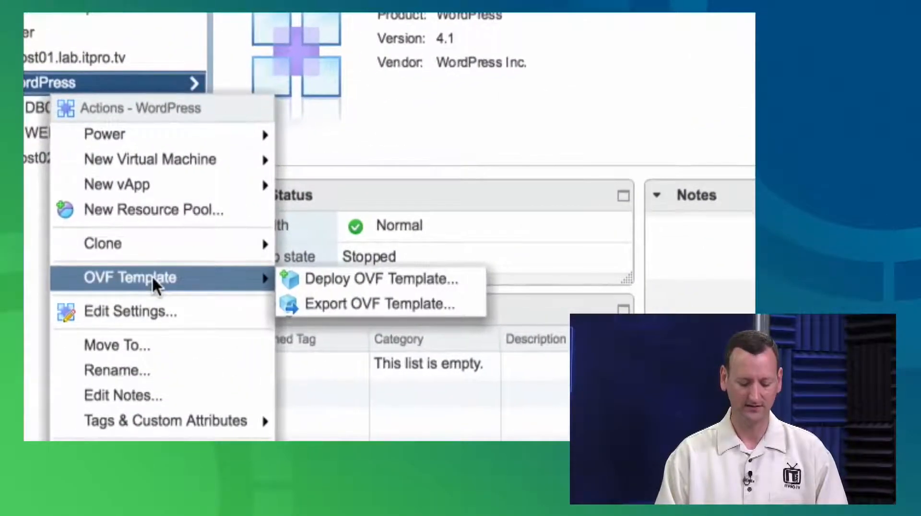
{"action": "mouse_move", "coordinate": [170, 249]}
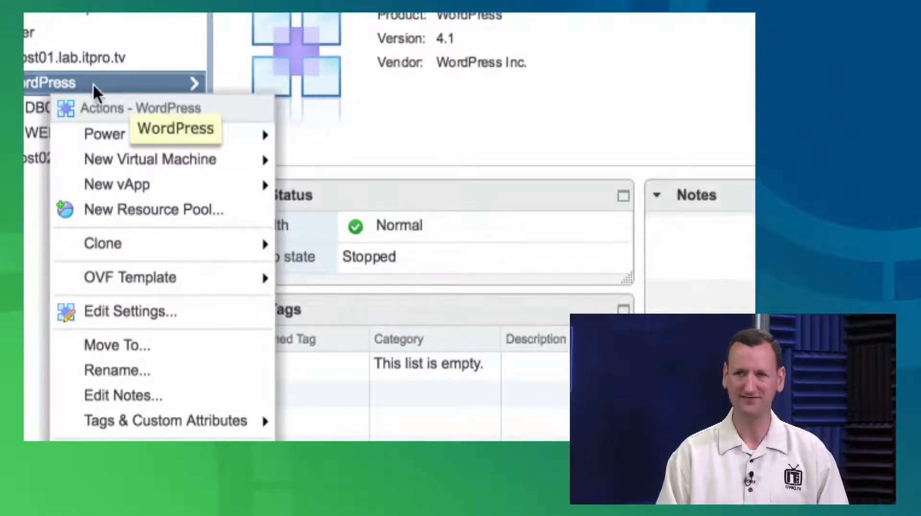
{"action": "left_click", "coordinate": [63, 84]}
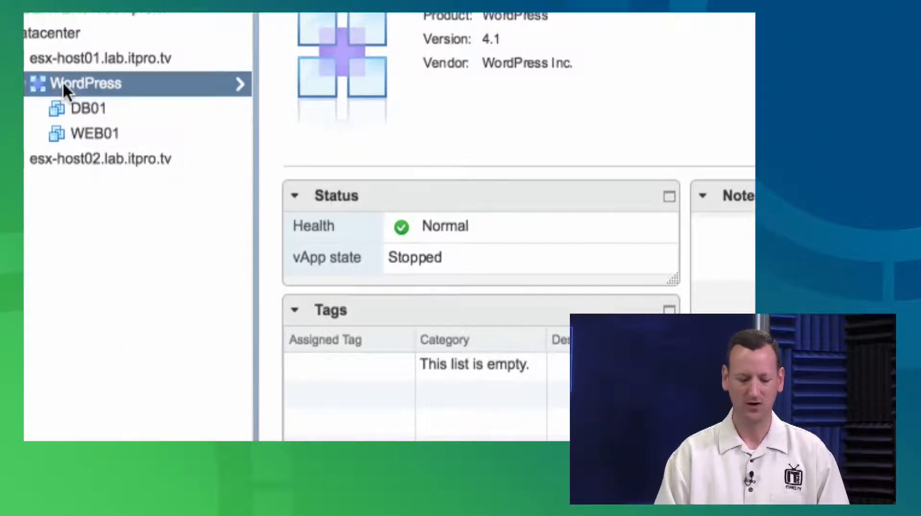
Examine the WordPress vApp's options for creating a new vApp and for cloning the whole vApp
{"action": "right_click", "coordinate": [62, 83]}
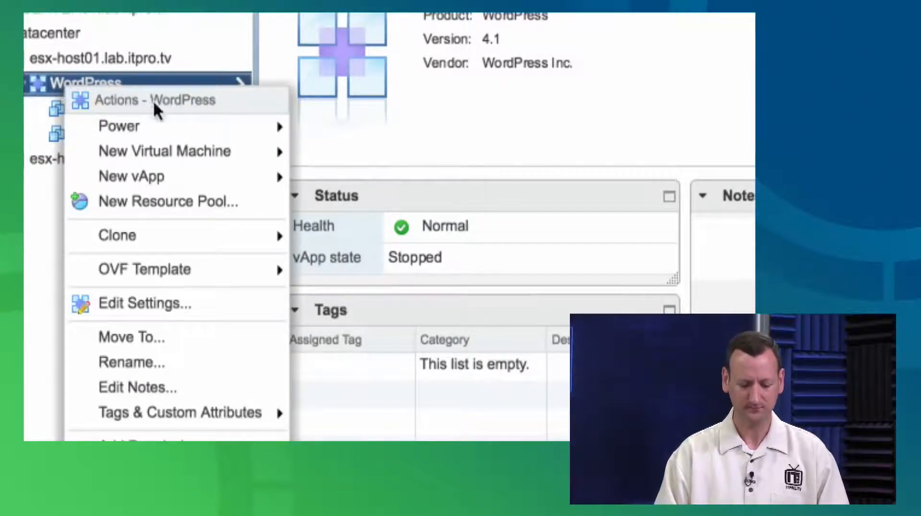
{"action": "mouse_move", "coordinate": [219, 177]}
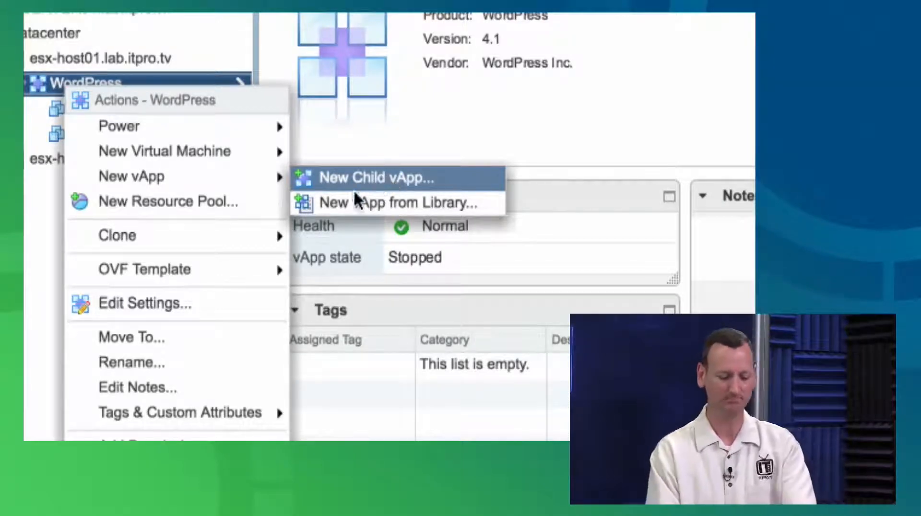
{"action": "mouse_move", "coordinate": [223, 240]}
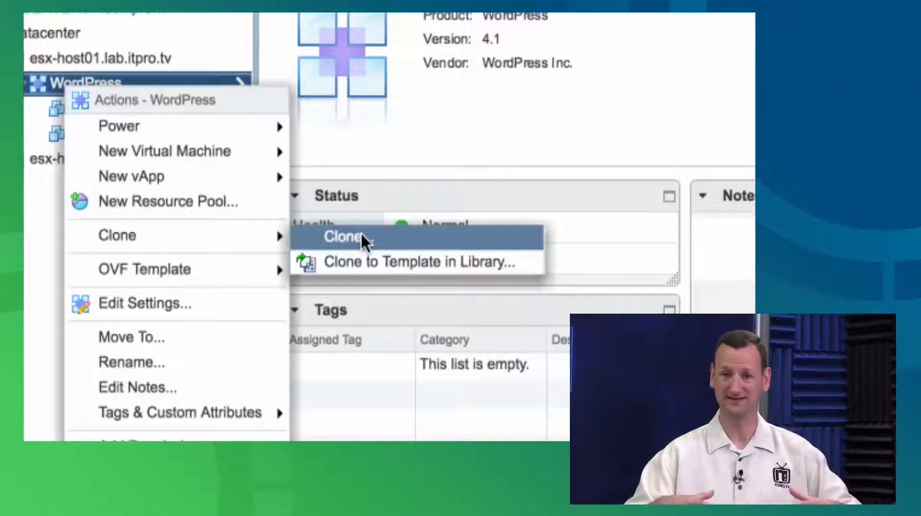
{"action": "left_click", "coordinate": [417, 171]}
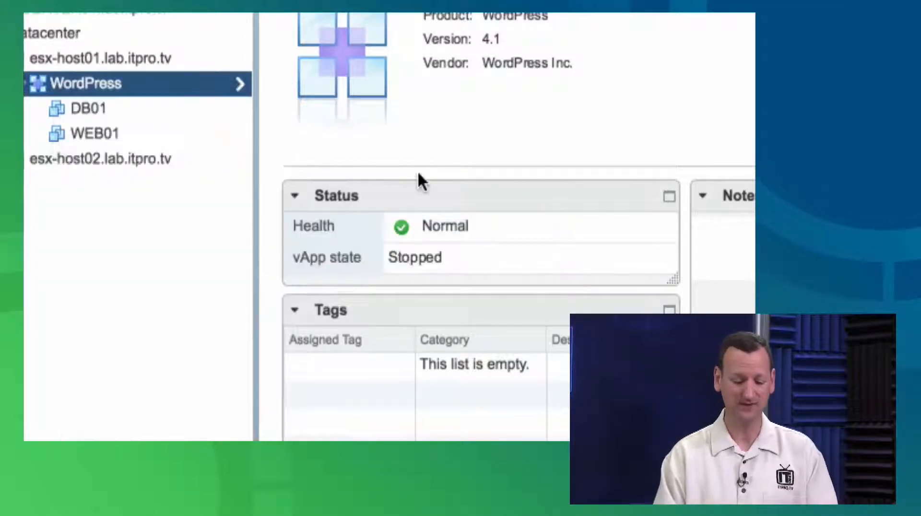
Select the WEB01 virtual machine inside the WordPress vApp and examine its cloning options
{"action": "left_click", "coordinate": [116, 143]}
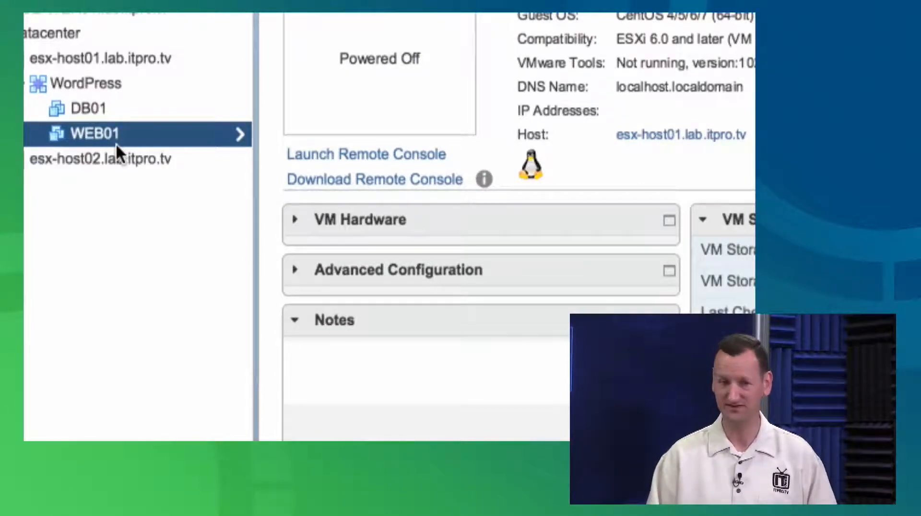
{"action": "right_click", "coordinate": [78, 134]}
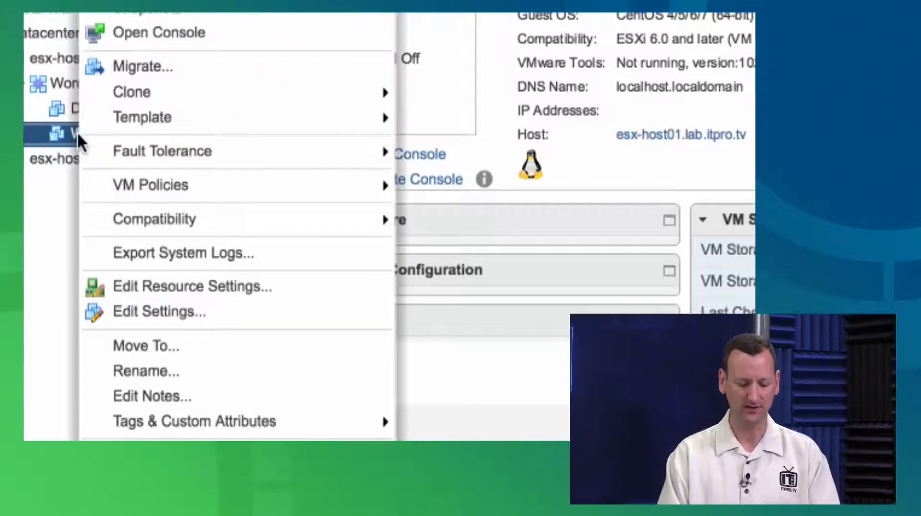
{"action": "mouse_move", "coordinate": [260, 91]}
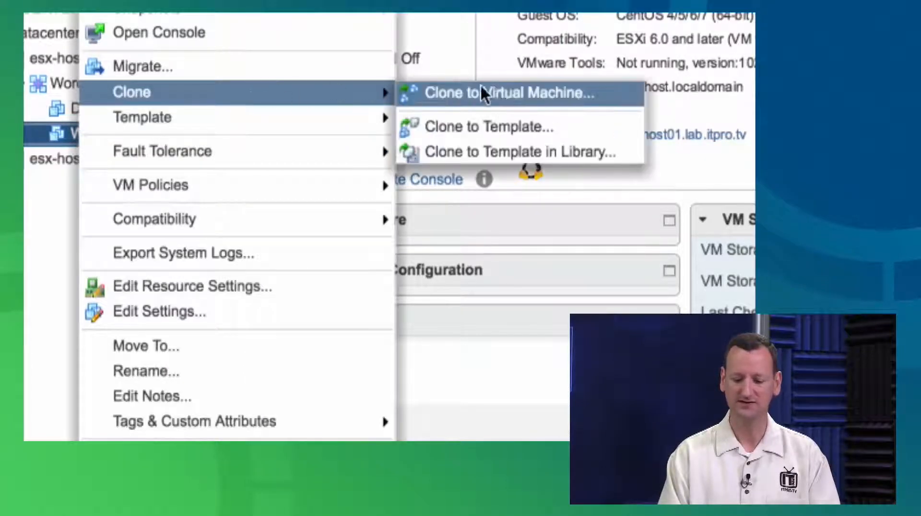
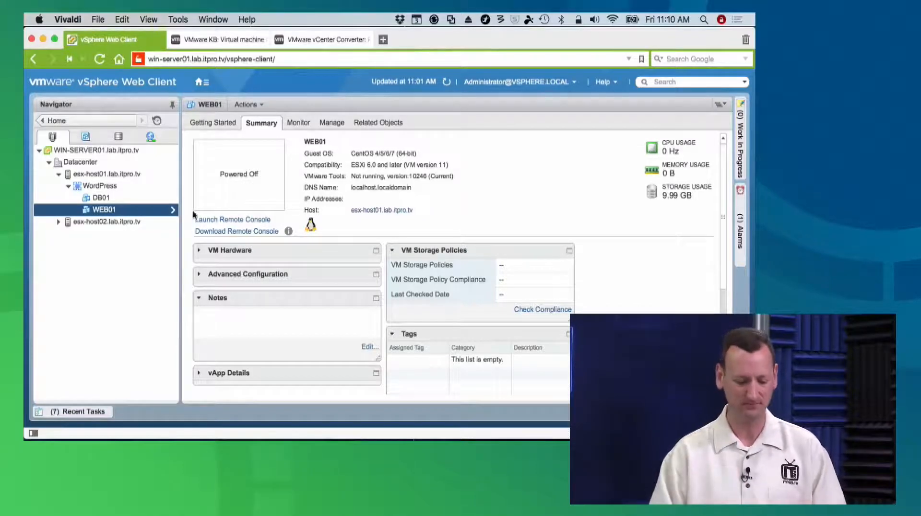
{"action": "right_click", "coordinate": [92, 210]}
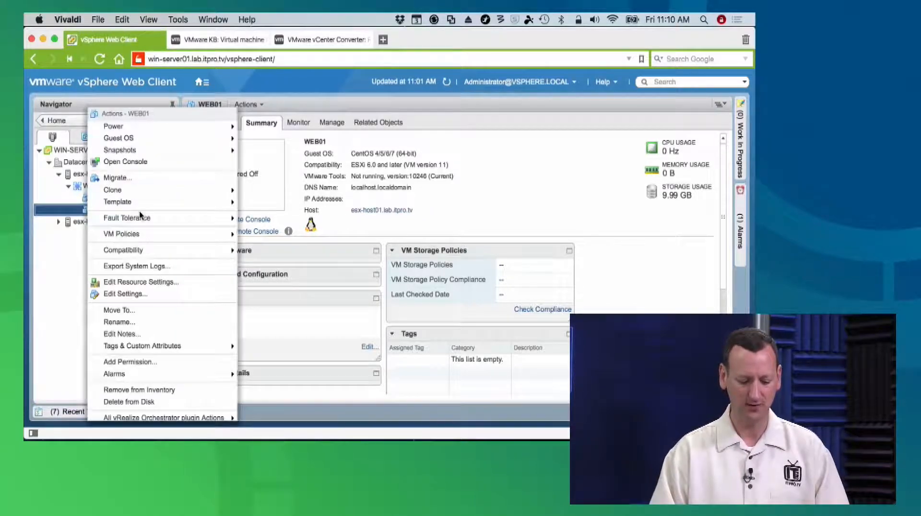
{"action": "mouse_move", "coordinate": [201, 190]}
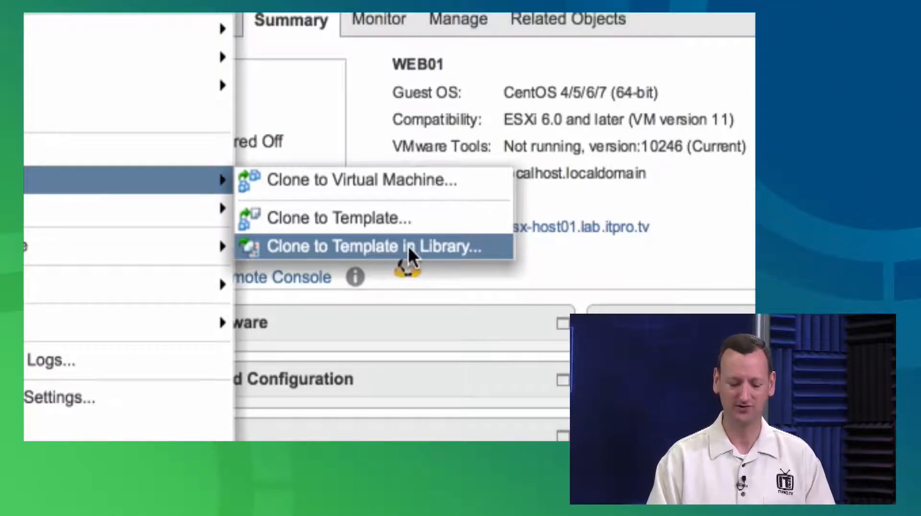
{"action": "left_click", "coordinate": [354, 218]}
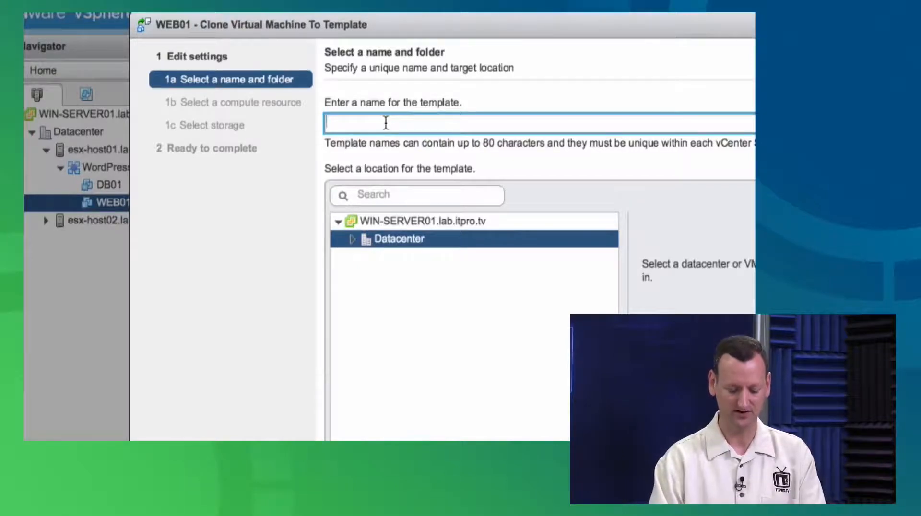
{"action": "type", "text": "Generic-Web-Server"}
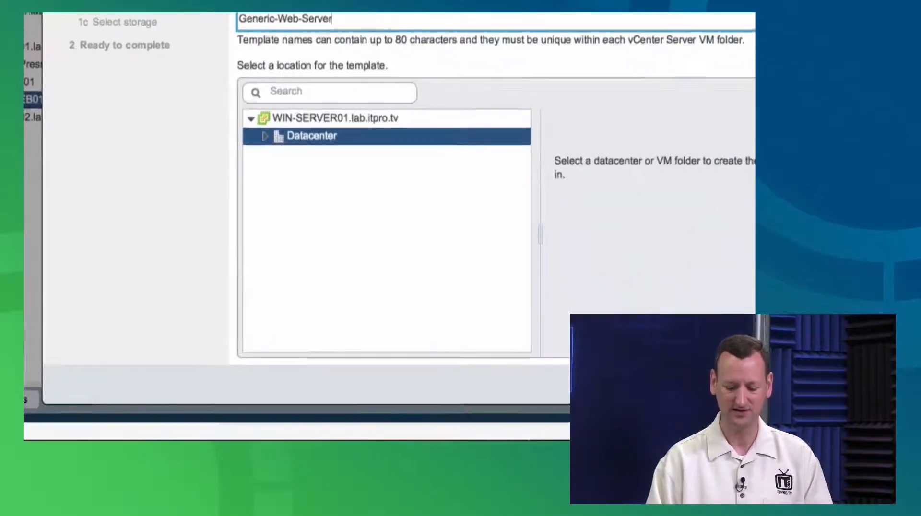
{"action": "left_click", "coordinate": [671, 384]}
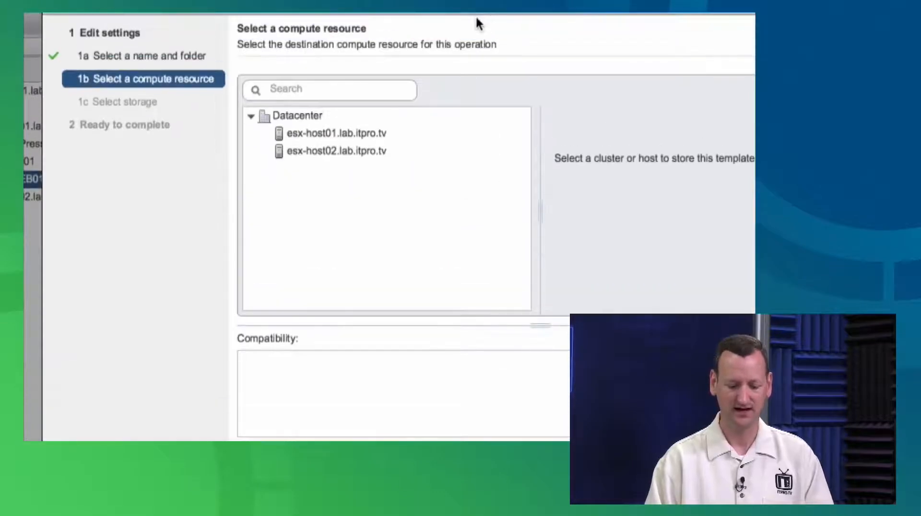
{"action": "left_click", "coordinate": [348, 133]}
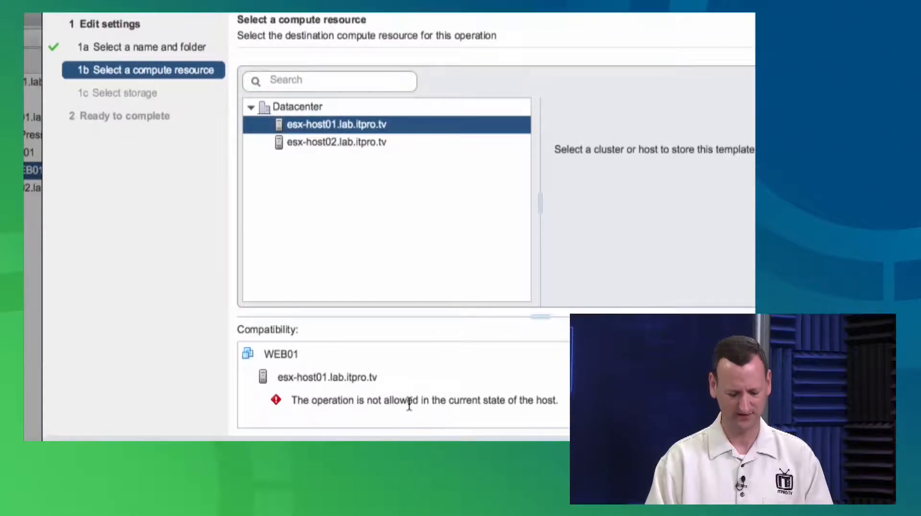
{"action": "left_click", "coordinate": [370, 141]}
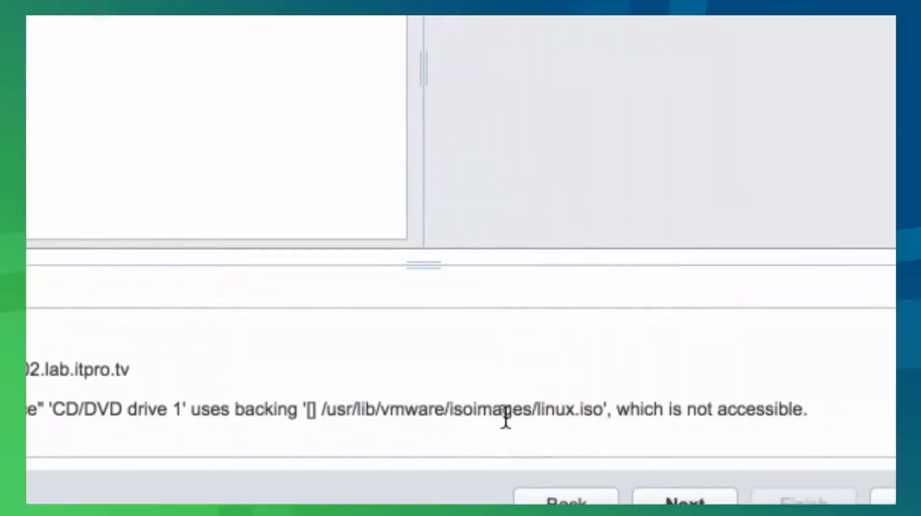
{"action": "left_click_drag", "start_coordinate": [532, 411], "coordinate": [604, 412]}
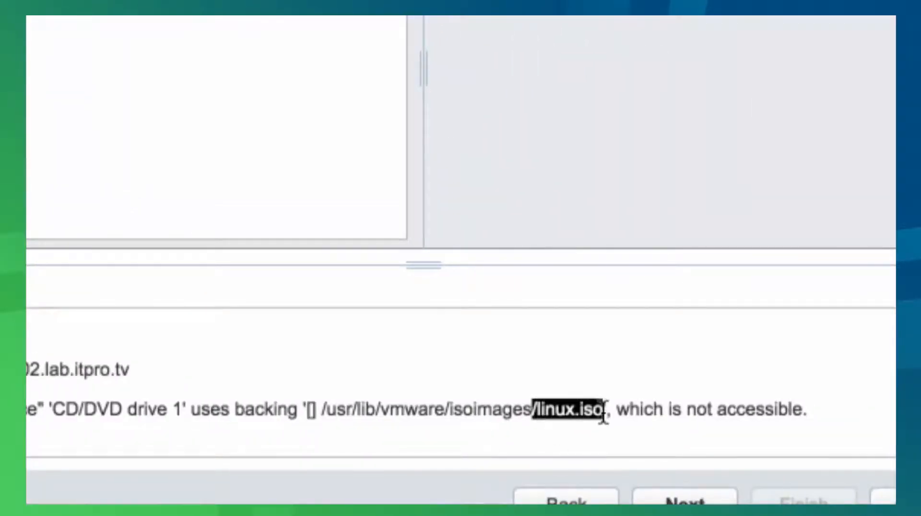
{"action": "left_click", "coordinate": [603, 412]}
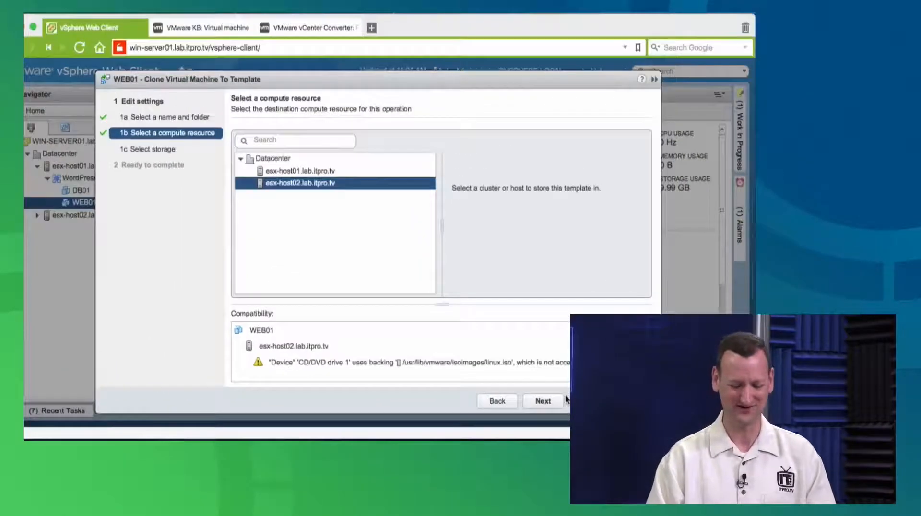
{"action": "left_click", "coordinate": [638, 402]}
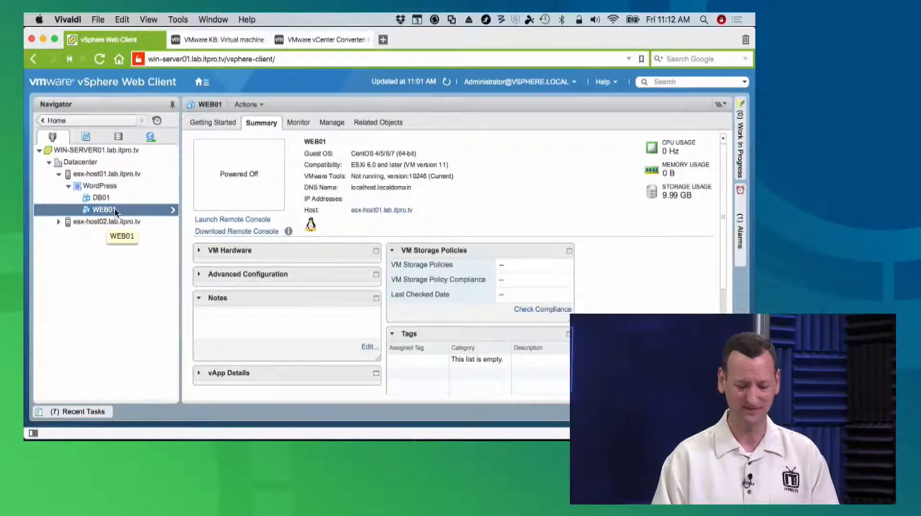
Set CD/DVD drive 1 to Client Device in WEB01's virtual hardware settings and check the recent tasks
{"action": "left_click", "coordinate": [330, 123]}
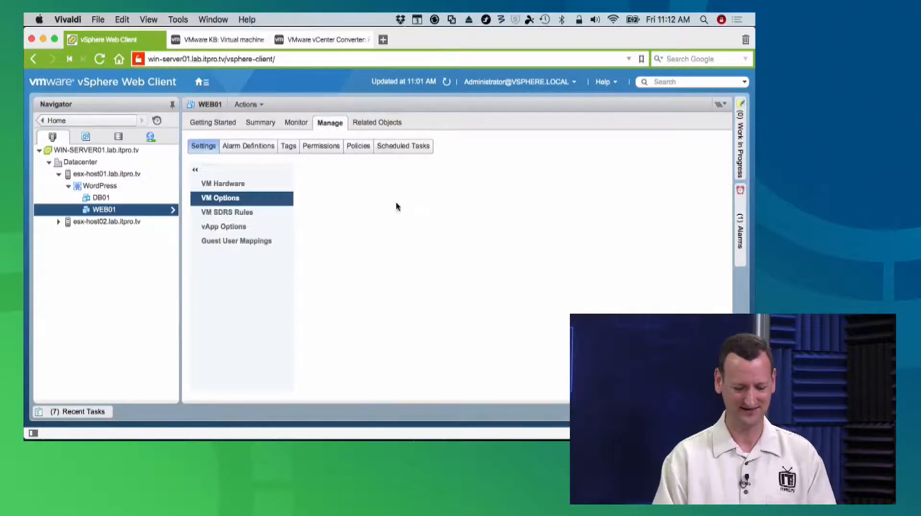
{"action": "left_click", "coordinate": [223, 184]}
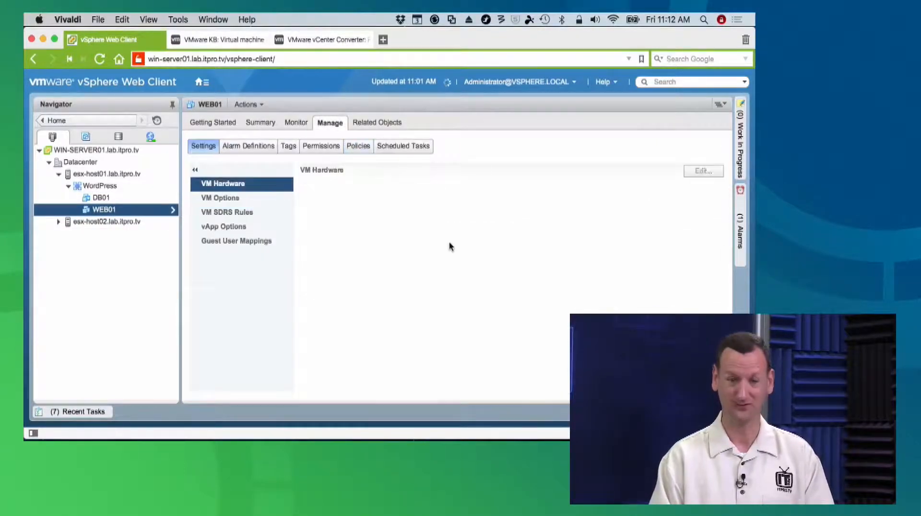
{"action": "left_click", "coordinate": [702, 172]}
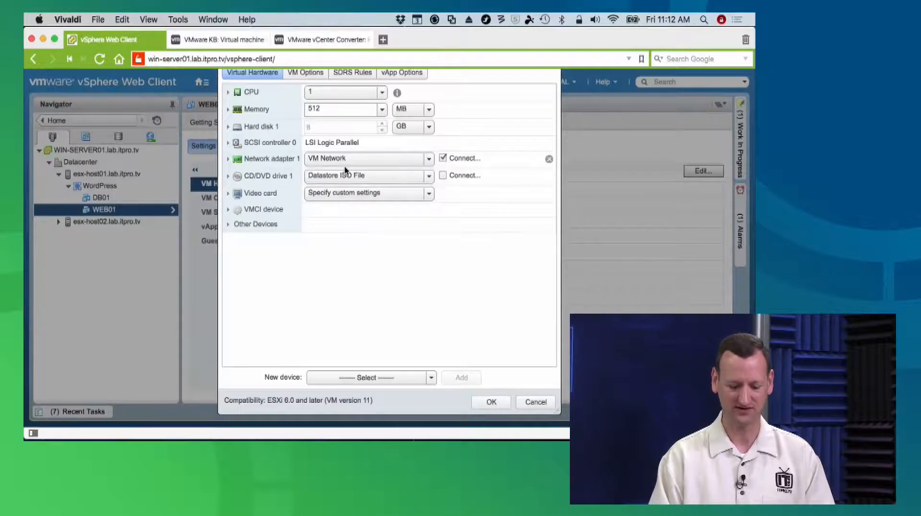
{"action": "left_click", "coordinate": [354, 178]}
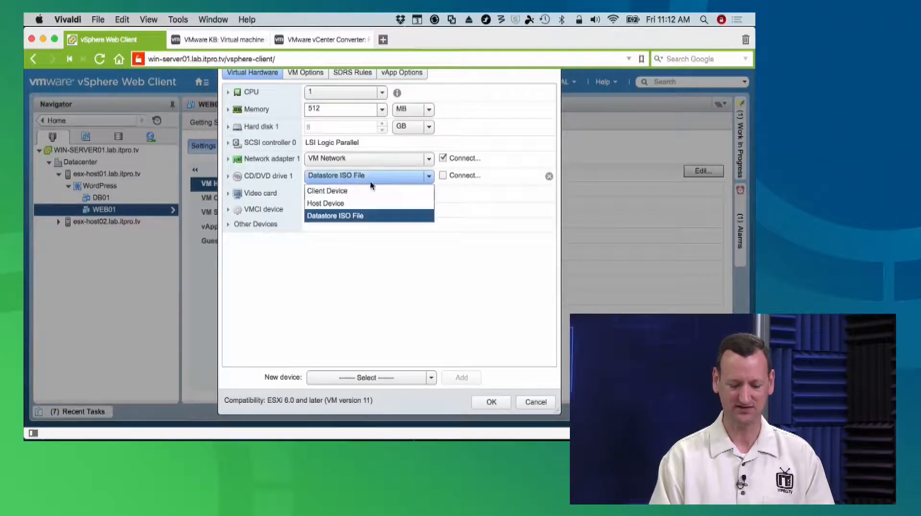
{"action": "left_click", "coordinate": [339, 191]}
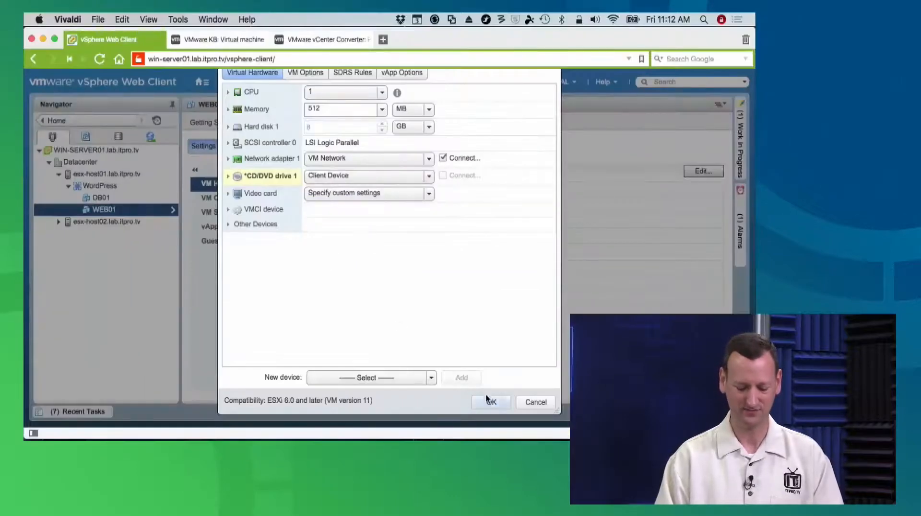
{"action": "left_click", "coordinate": [489, 400]}
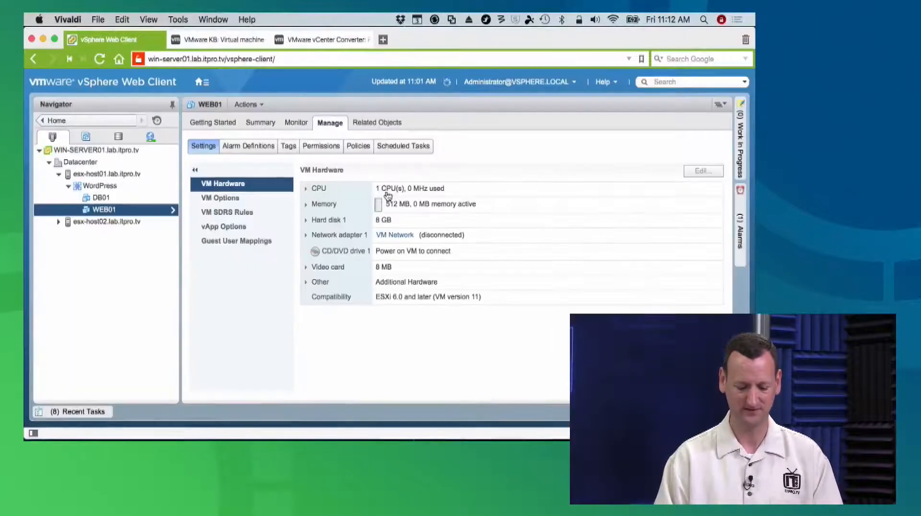
{"action": "right_click", "coordinate": [111, 208]}
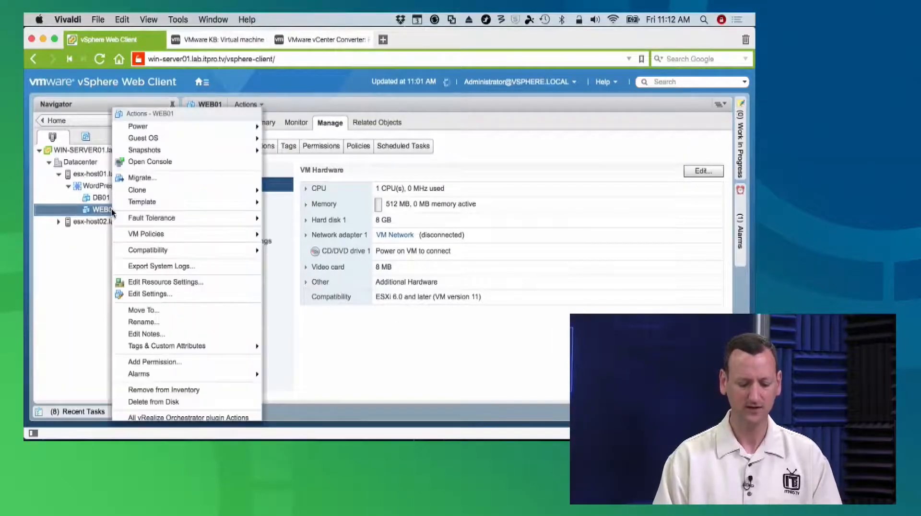
{"action": "left_click", "coordinate": [61, 310]}
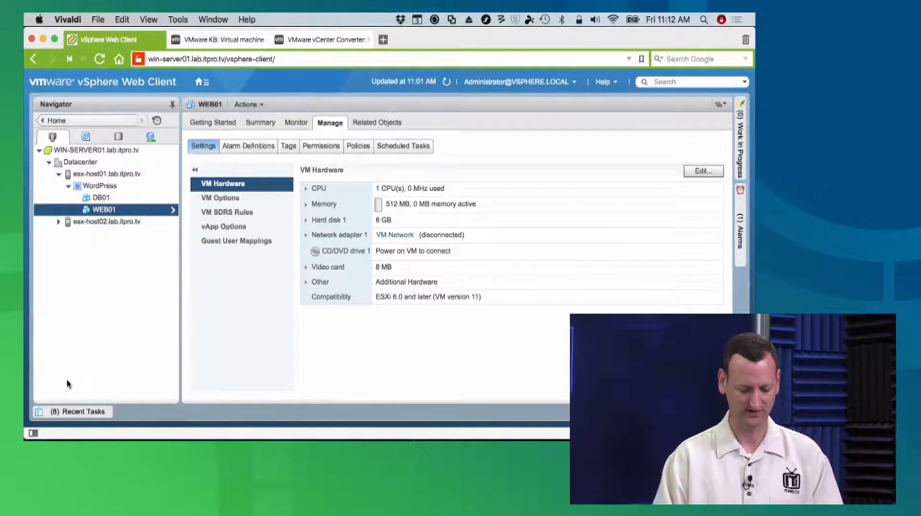
{"action": "left_click", "coordinate": [61, 412]}
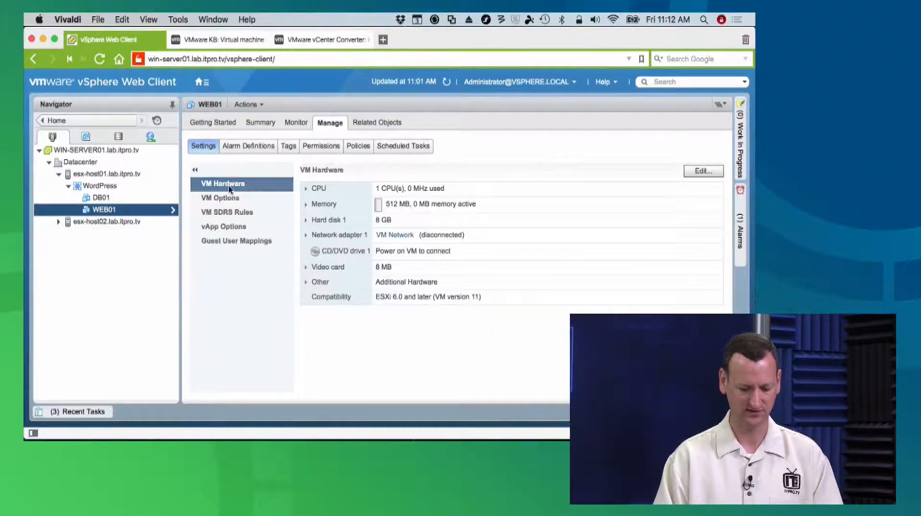
Start cloning WEB01 to a template and name it Generic-Web-Server, located in Datacenter
{"action": "right_click", "coordinate": [147, 209]}
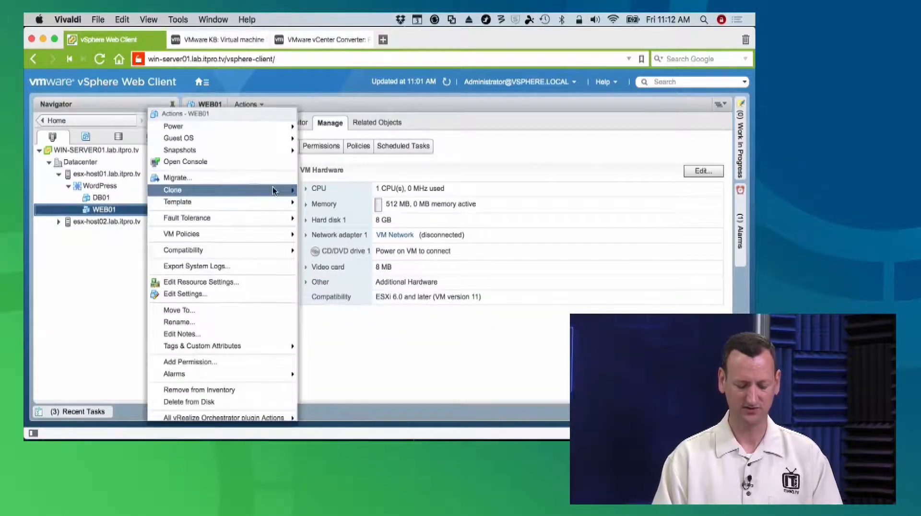
{"action": "mouse_move", "coordinate": [273, 189]}
{"action": "left_click", "coordinate": [356, 205]}
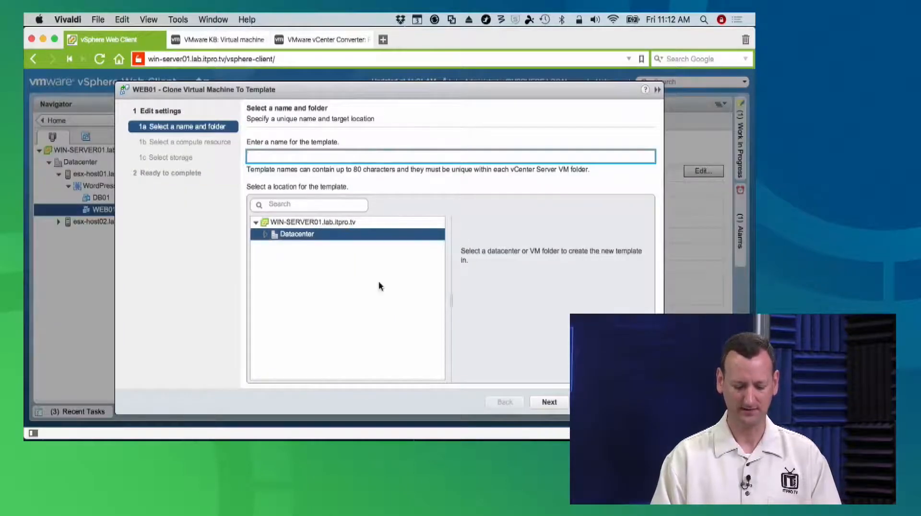
{"action": "type", "text": "Generic-W"}
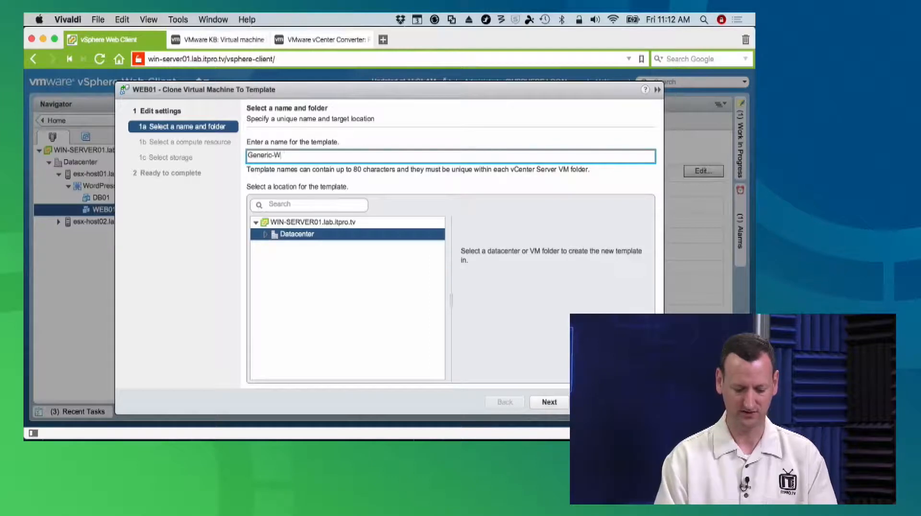
{"action": "type", "text": "eb-Server"}
{"action": "key", "text": "Return"}
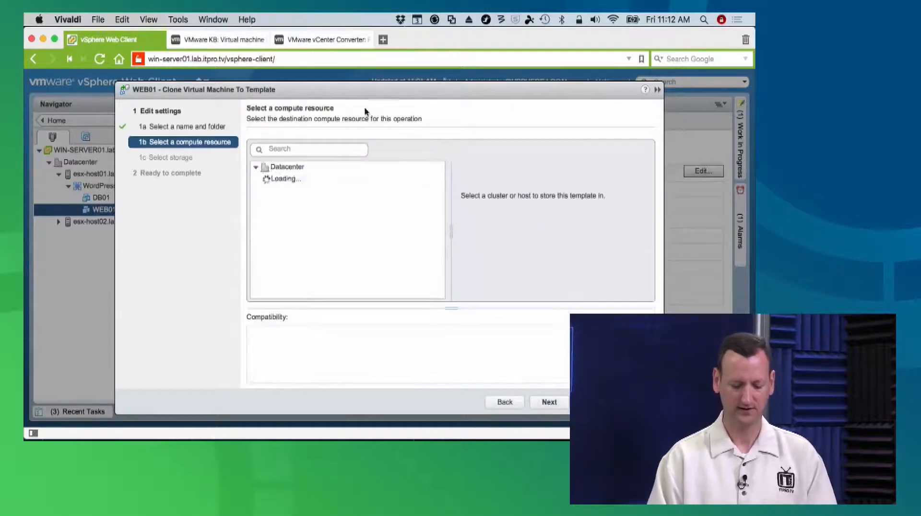
Place the template on esx-host02.lab.itpro.tv in esx-host02-datastore, using the same disk format as the source, and finish the clone
{"action": "left_click", "coordinate": [324, 181]}
{"action": "left_click", "coordinate": [309, 191]}
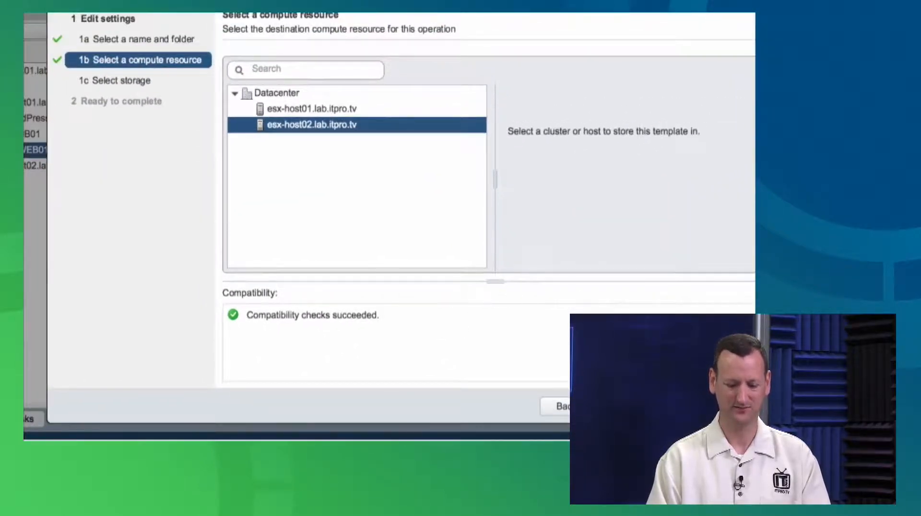
{"action": "left_click", "coordinate": [622, 406]}
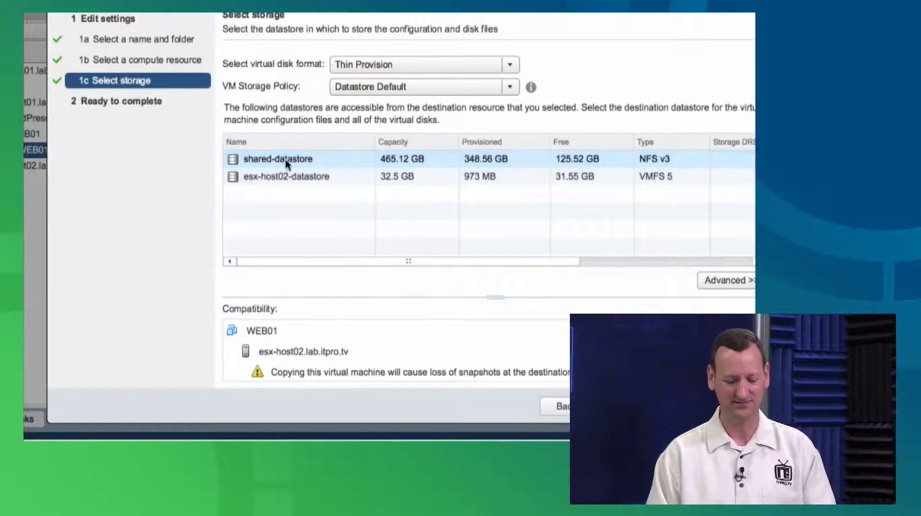
{"action": "left_click", "coordinate": [292, 176]}
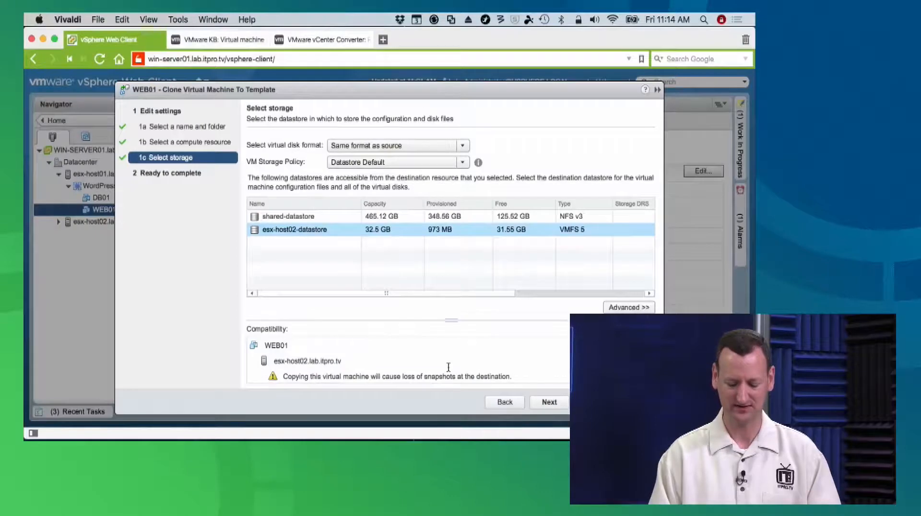
{"action": "left_click", "coordinate": [551, 401]}
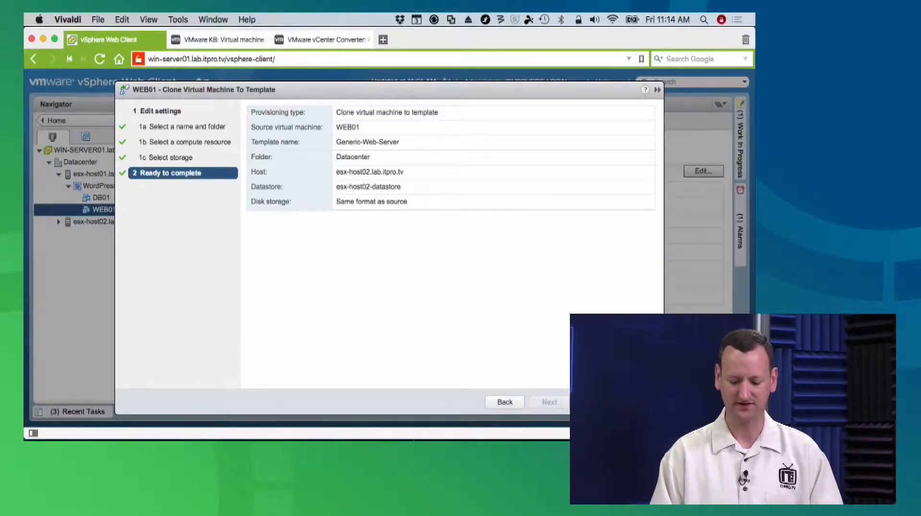
{"action": "left_click", "coordinate": [594, 402]}
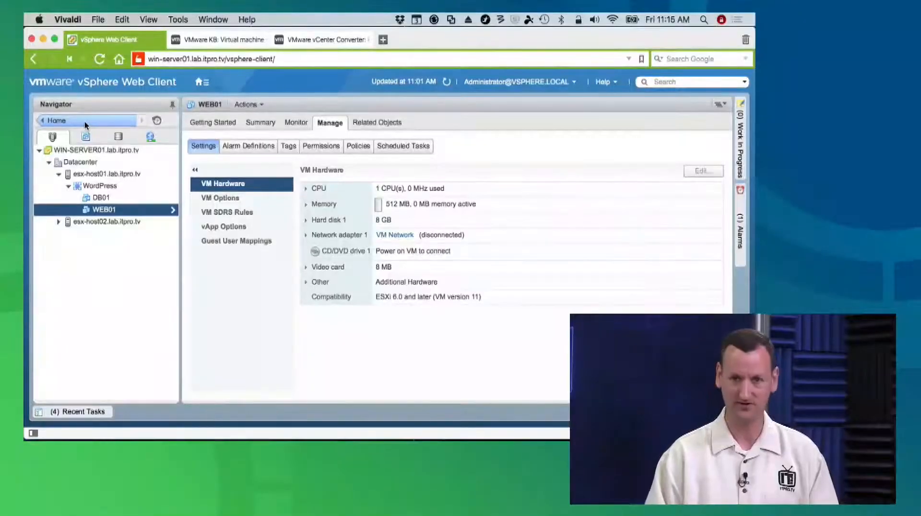
Open the Content Libraries inventory from the vCenter Inventory Lists and bring its basic tasks into view
{"action": "left_click", "coordinate": [84, 122]}
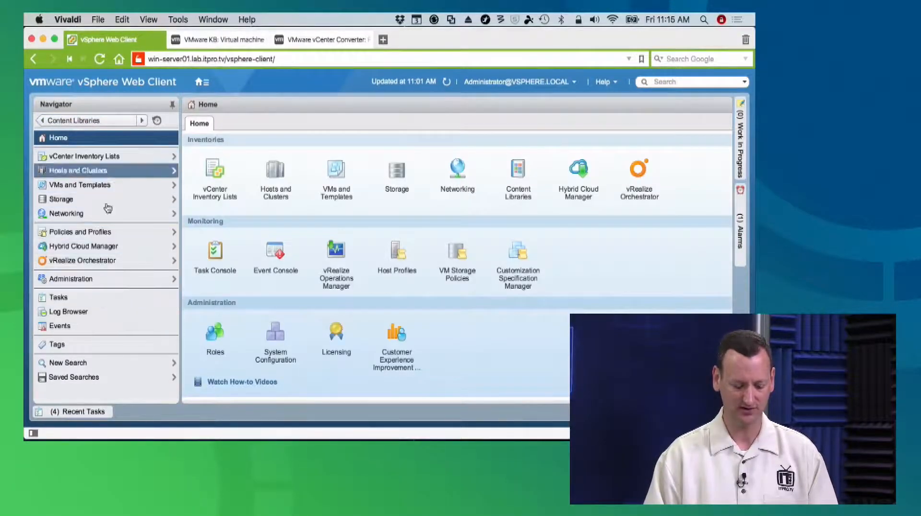
{"action": "left_click", "coordinate": [98, 157]}
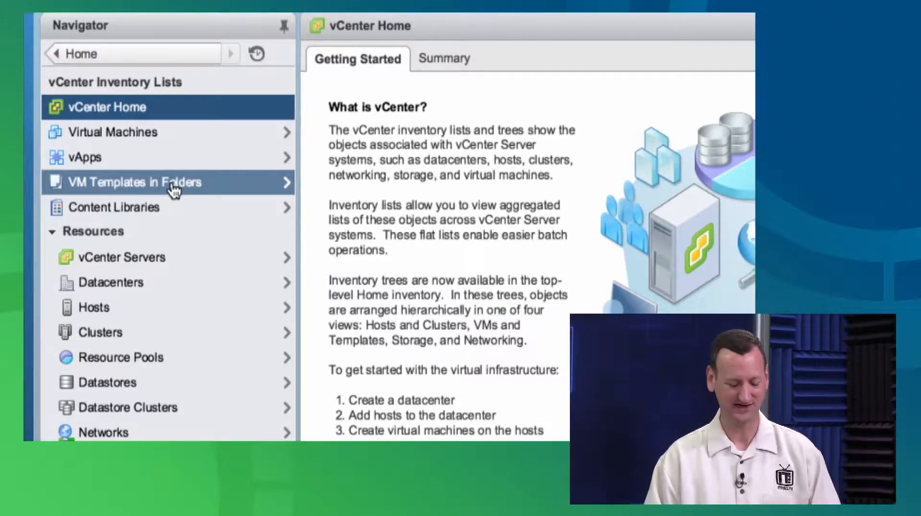
{"action": "left_click", "coordinate": [131, 209]}
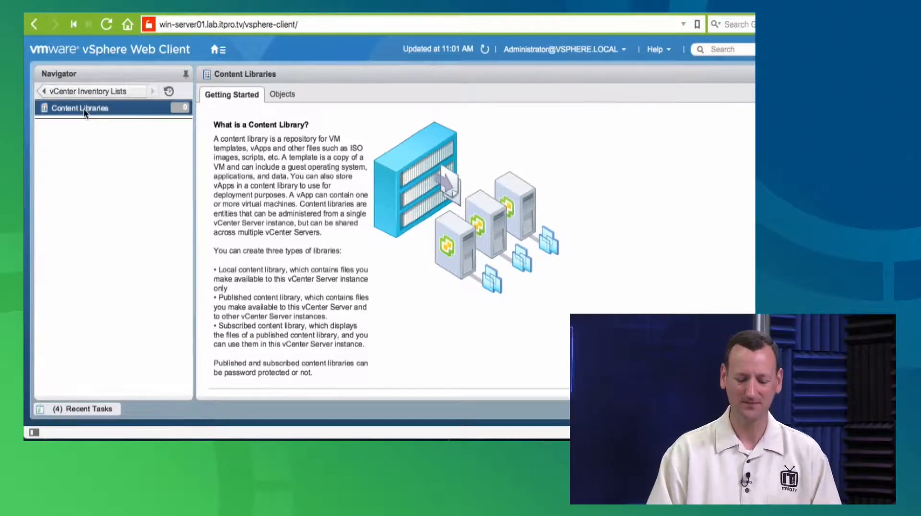
{"action": "scroll", "coordinate": [430, 202], "scroll_direction": "down", "scroll_amount": 3}
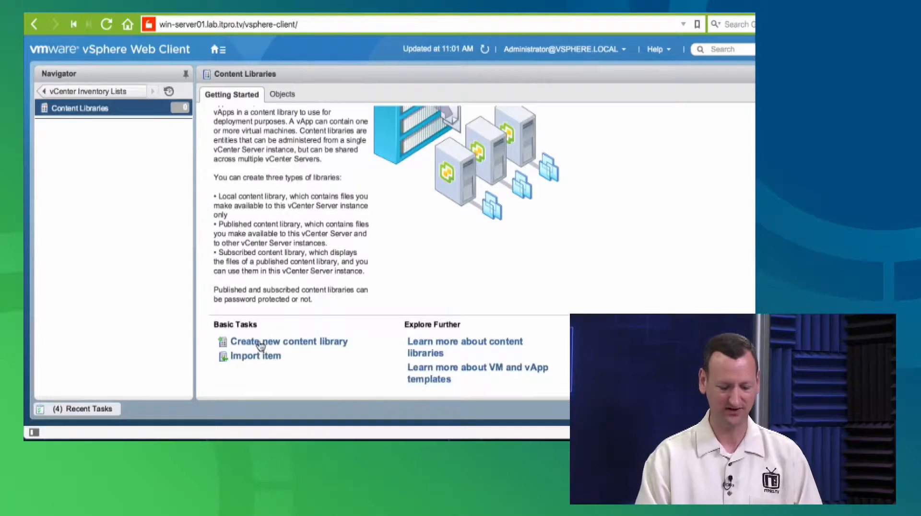
Start a new content library, name it VM Template Storage, and proceed to the library configuration
{"action": "left_click", "coordinate": [299, 344]}
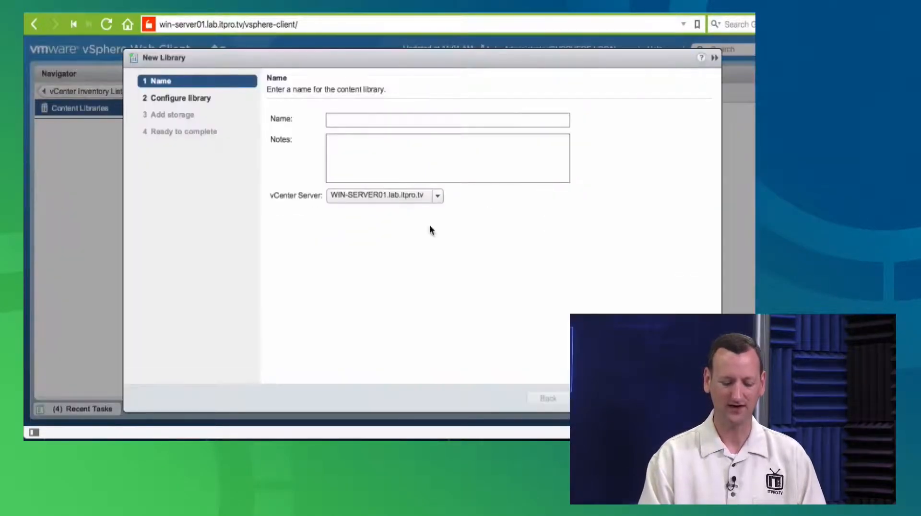
{"action": "left_click", "coordinate": [361, 125]}
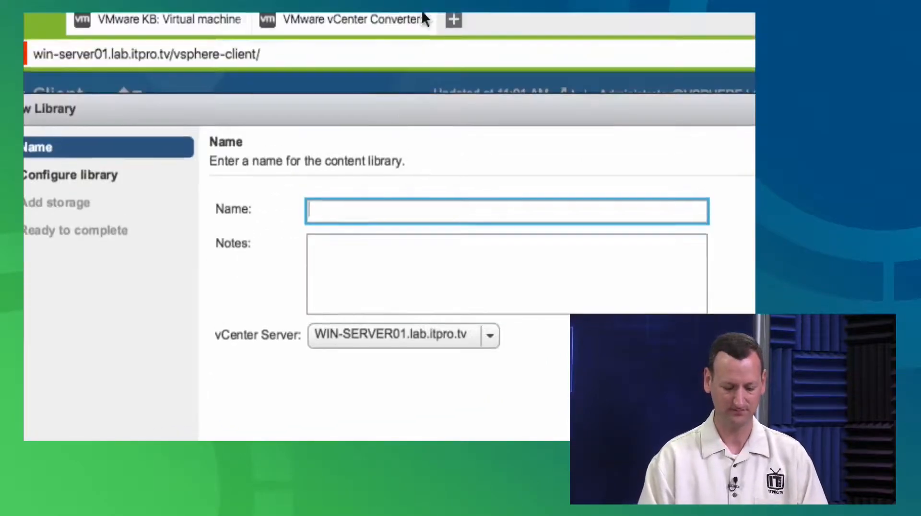
{"action": "type", "text": "VM Te"}
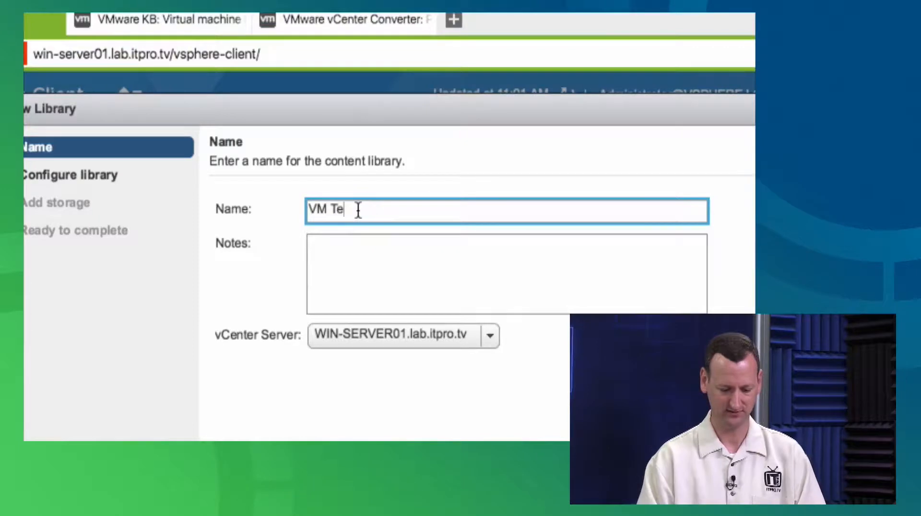
{"action": "type", "text": "mplateStorage"}
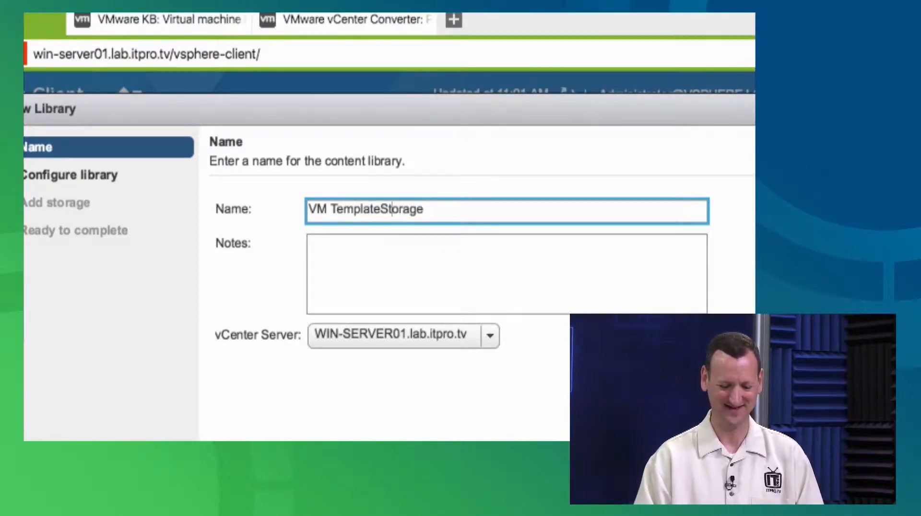
{"action": "left_click", "coordinate": [379, 209]}
{"action": "left_click", "coordinate": [448, 211]}
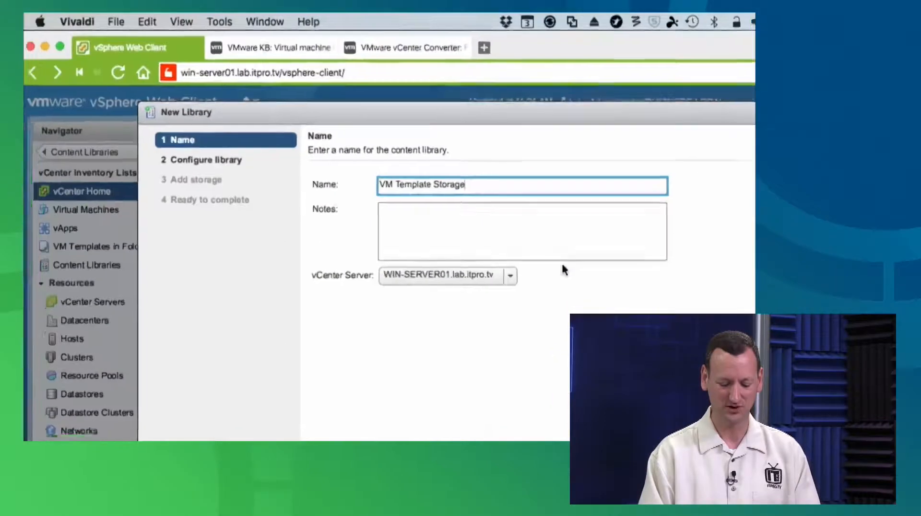
{"action": "left_click", "coordinate": [597, 444]}
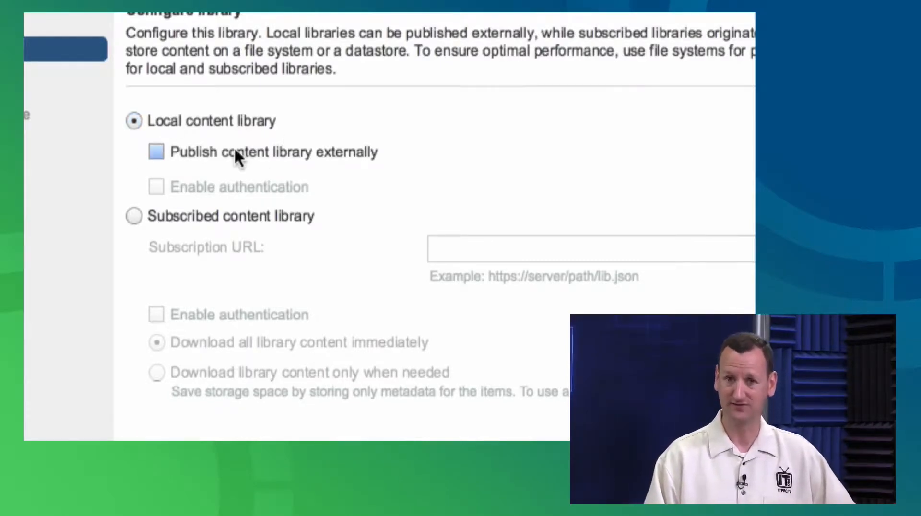
Compare the subscribed and local library options, and configure it as a local content library without publishing it externally
{"action": "left_click", "coordinate": [172, 216]}
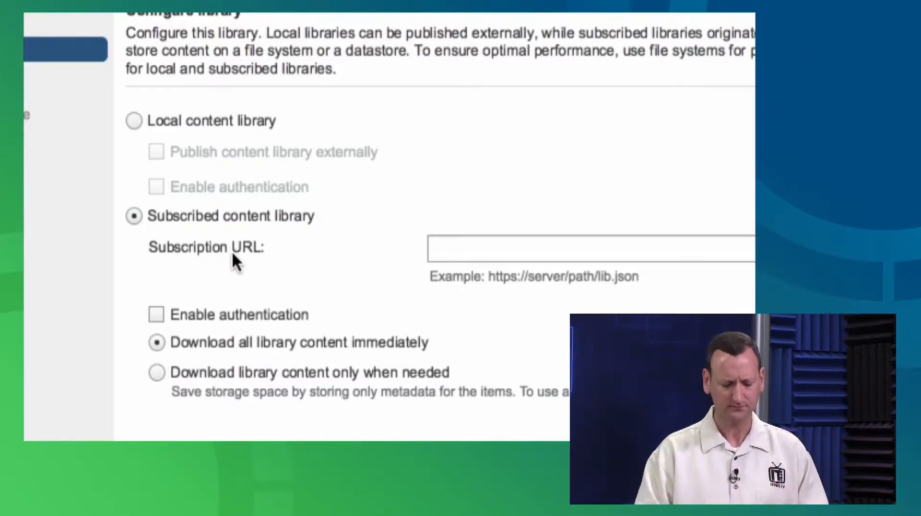
{"action": "left_click", "coordinate": [232, 120]}
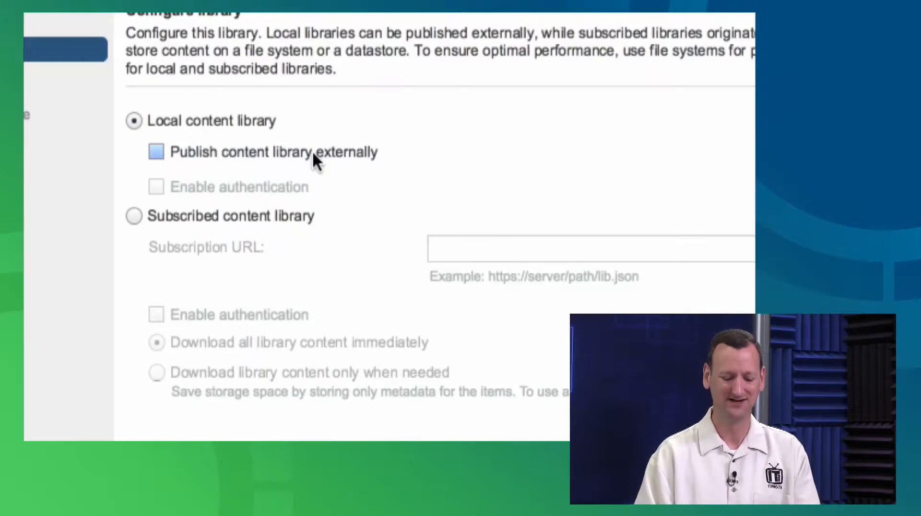
{"action": "left_click", "coordinate": [270, 216]}
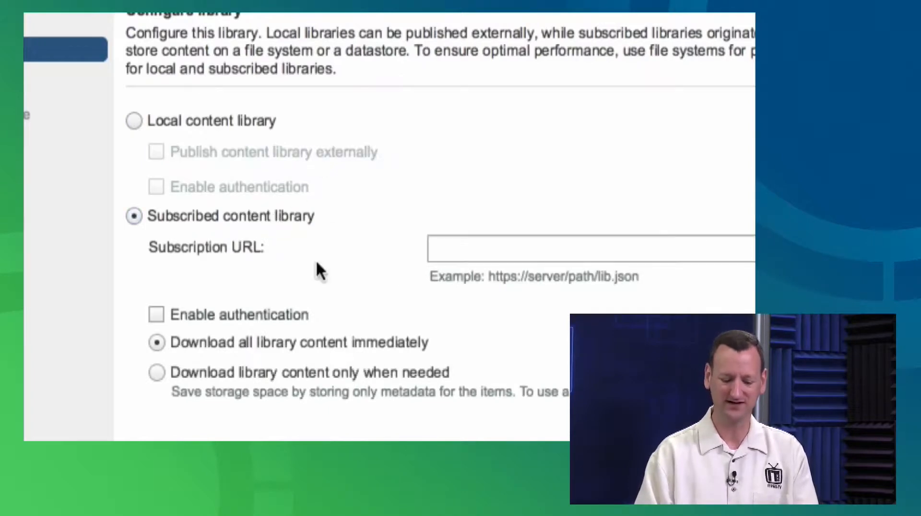
{"action": "left_click", "coordinate": [218, 119]}
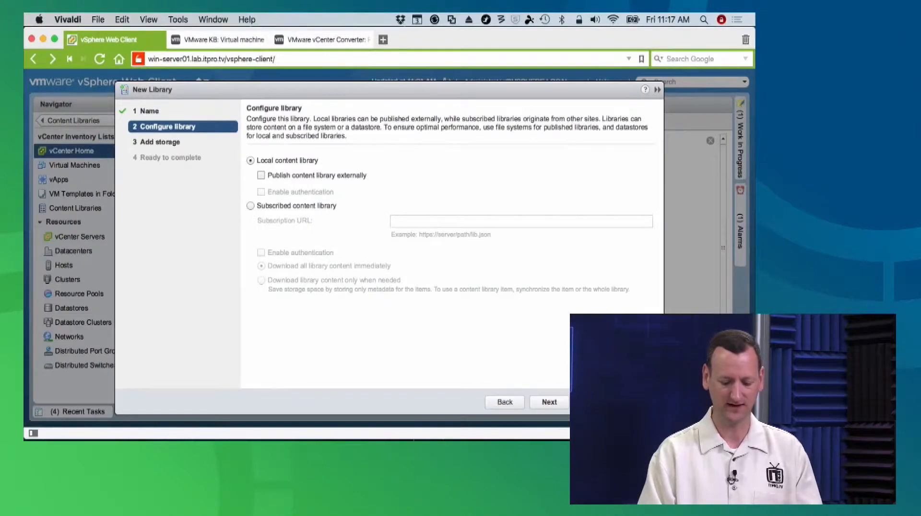
{"action": "left_click", "coordinate": [549, 402]}
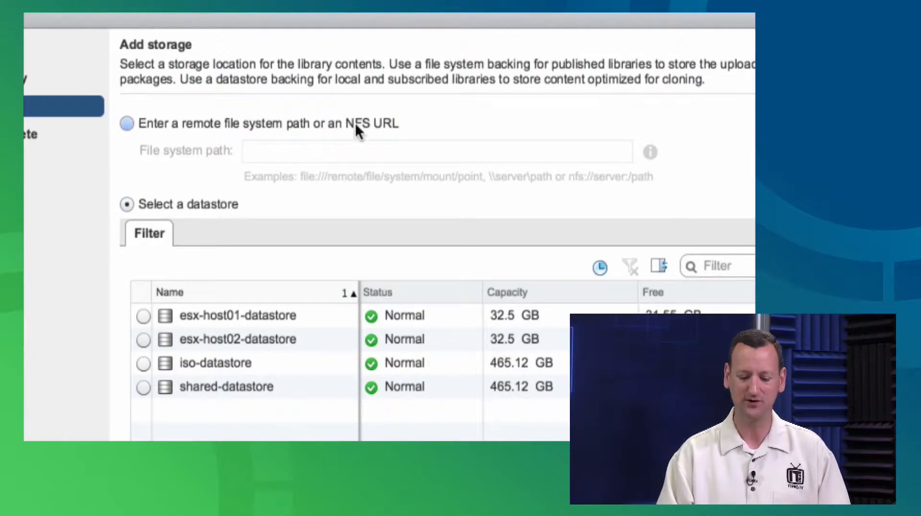
Choose datastore storage instead of a remote file system path, select shared-datastore, and complete the new library
{"action": "left_click", "coordinate": [127, 125]}
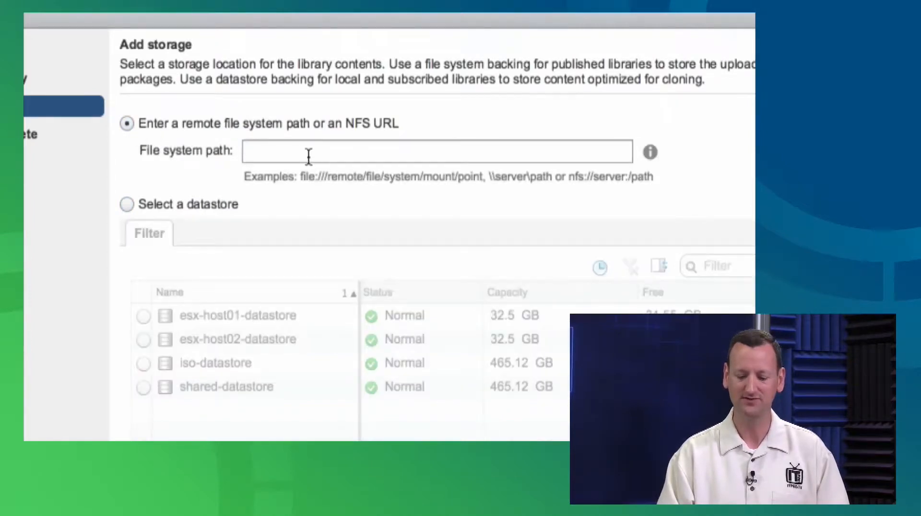
{"action": "left_click", "coordinate": [125, 206]}
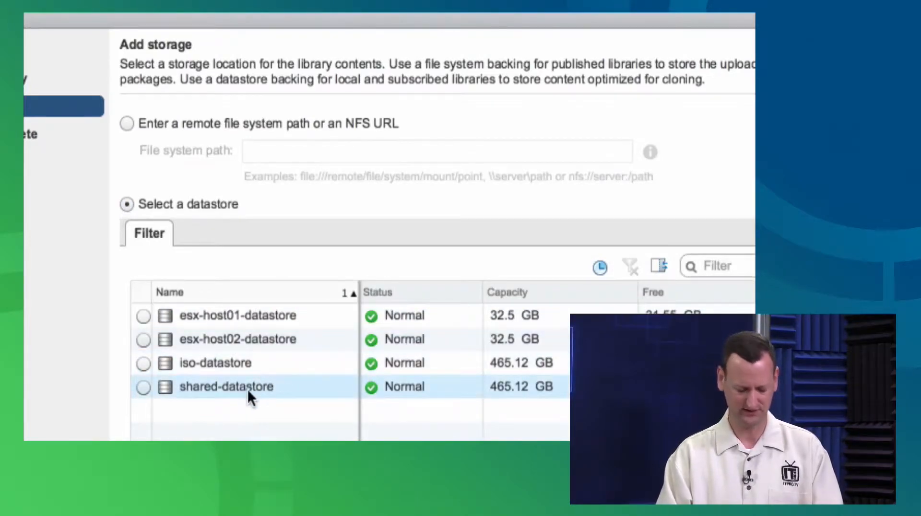
{"action": "left_click", "coordinate": [262, 381]}
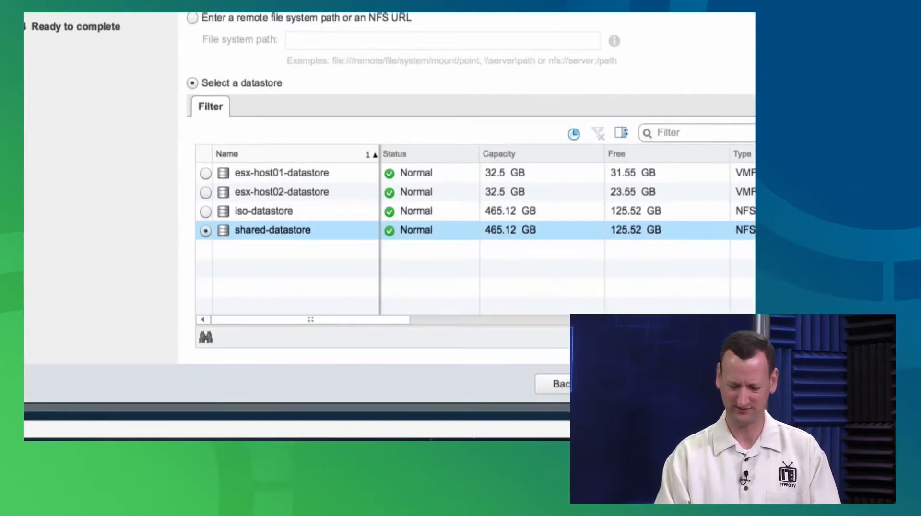
{"action": "left_click", "coordinate": [626, 384]}
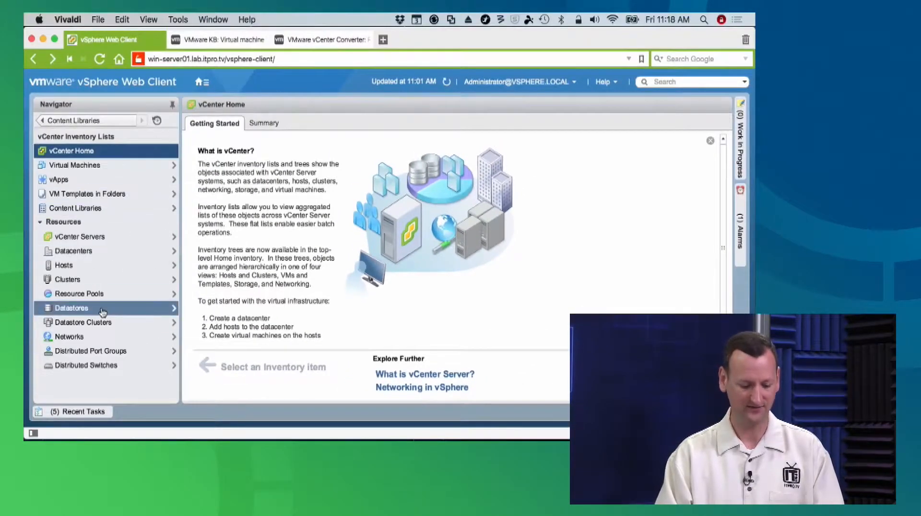
Open the VM Template Storage library from Content Libraries and examine its management settings and related templates
{"action": "left_click", "coordinate": [96, 209]}
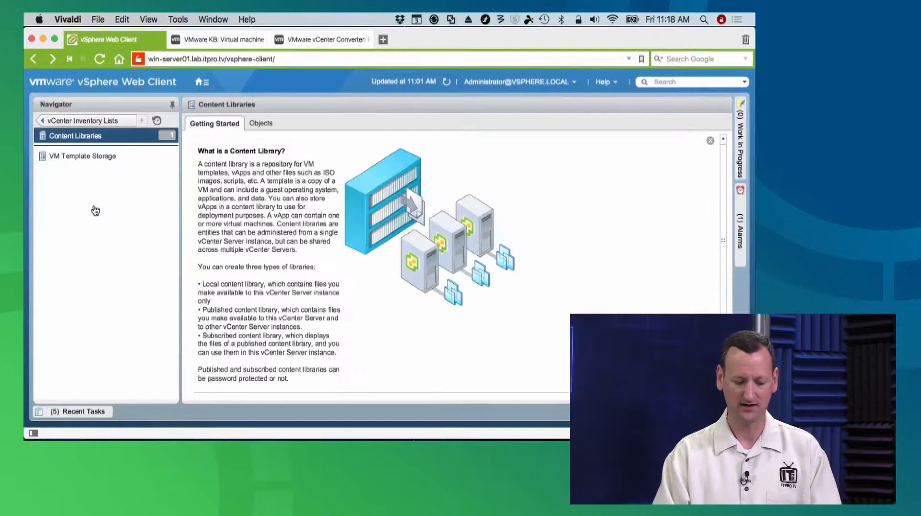
{"action": "left_click", "coordinate": [79, 154]}
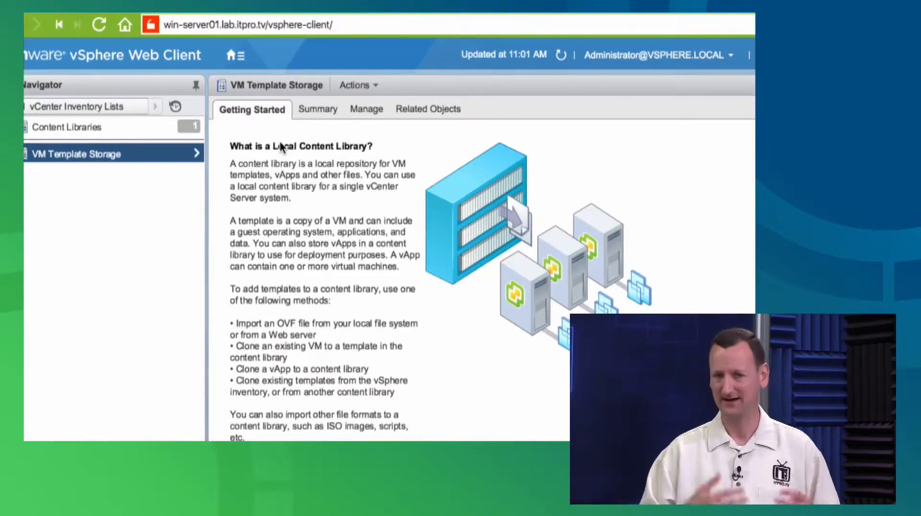
{"action": "left_click", "coordinate": [370, 110]}
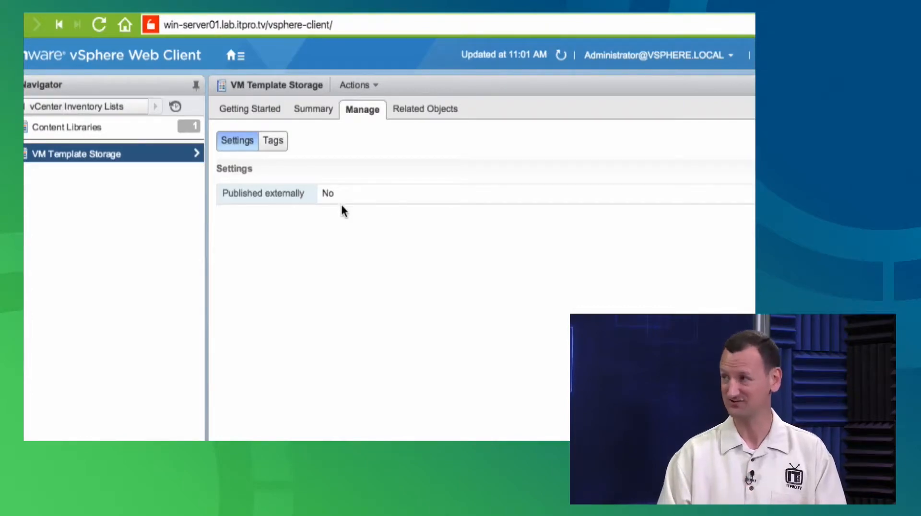
{"action": "left_click", "coordinate": [444, 110]}
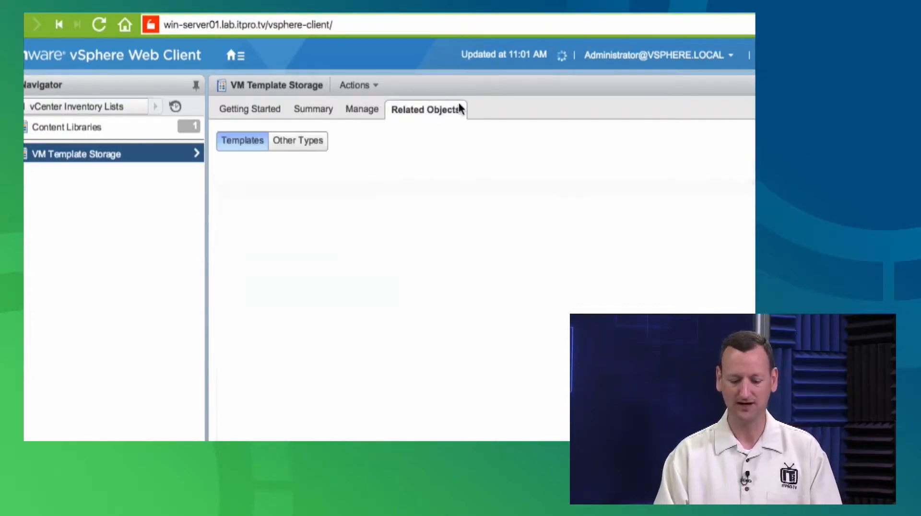